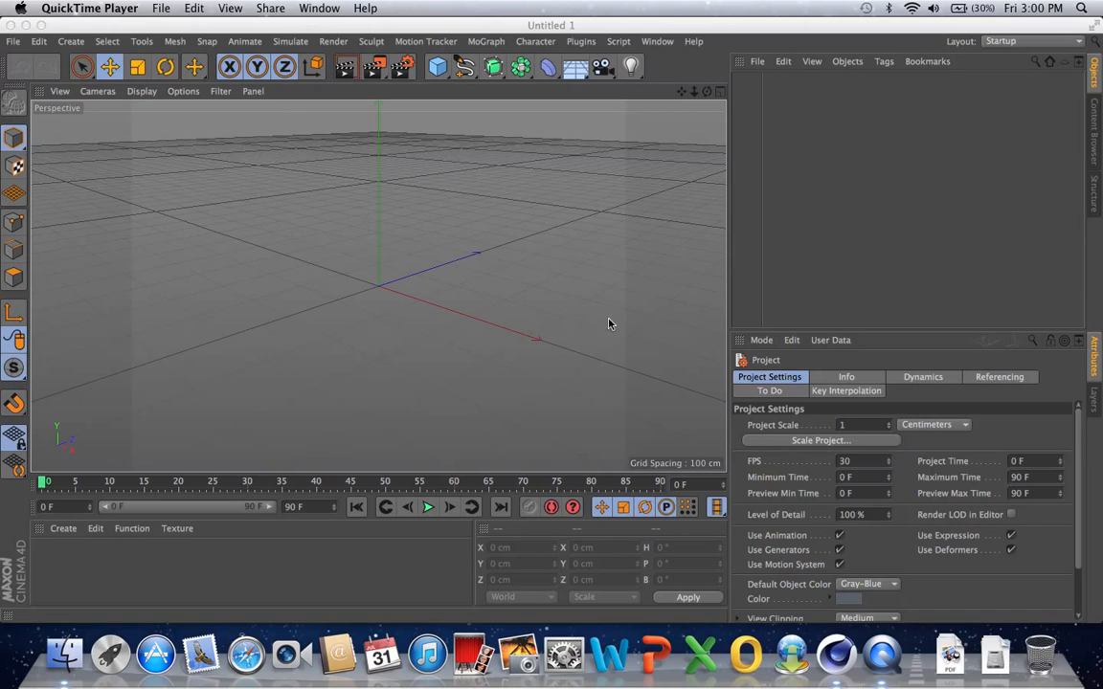
drag(679, 93, 706, 92)
click(721, 93)
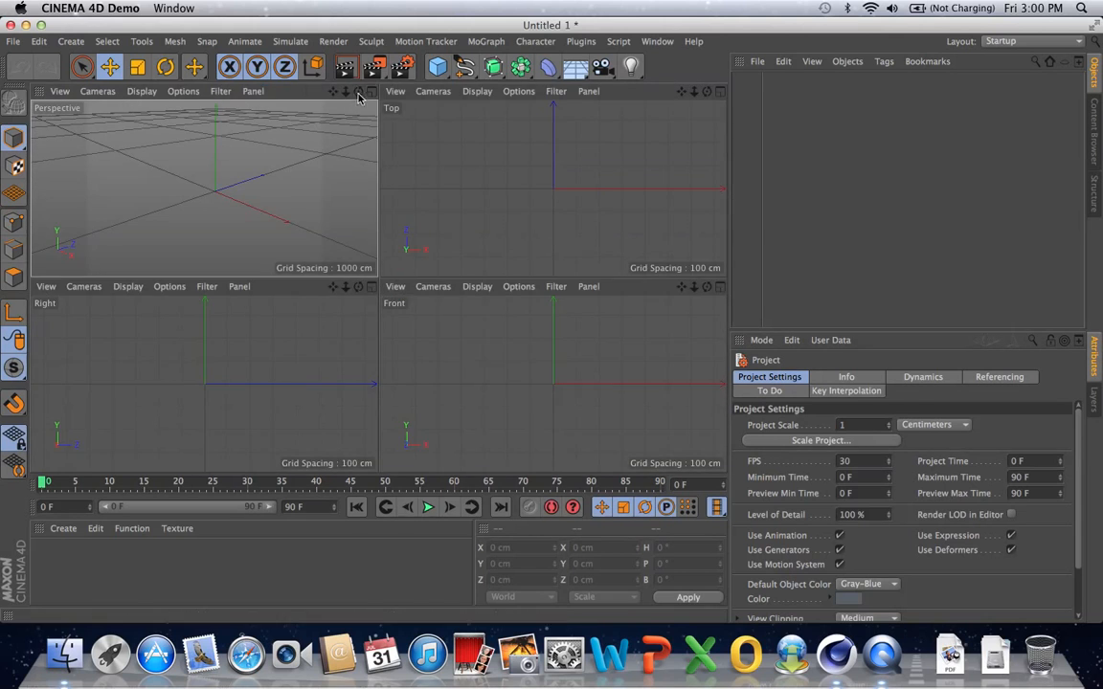
click(371, 92)
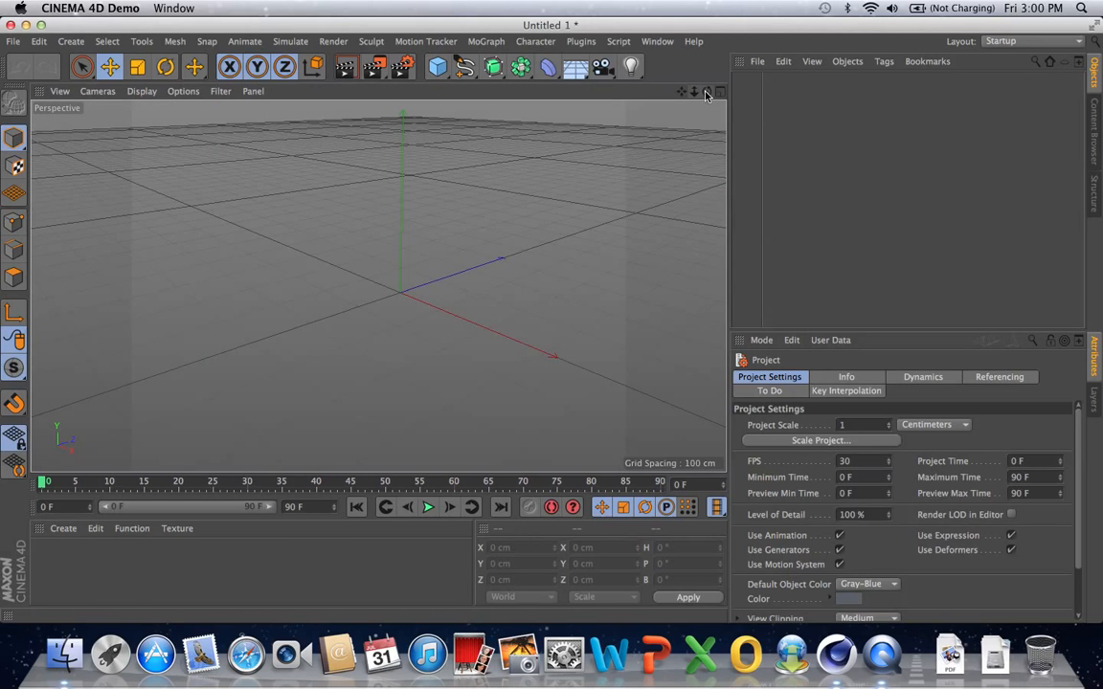
drag(707, 92, 378, 286)
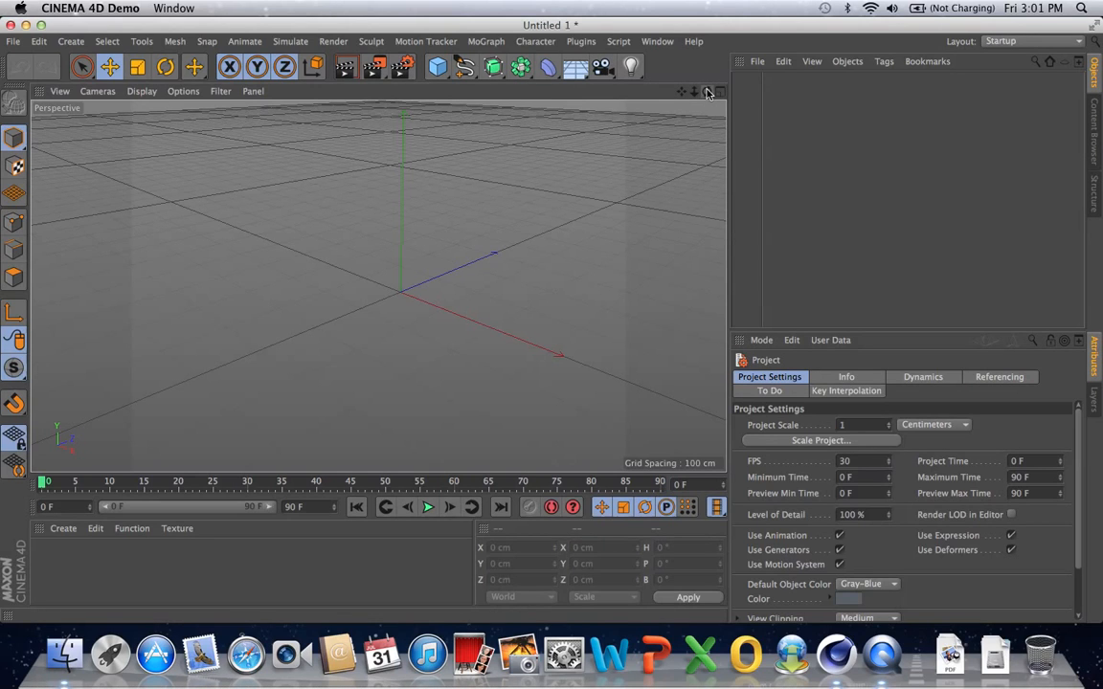
drag(708, 91, 377, 285)
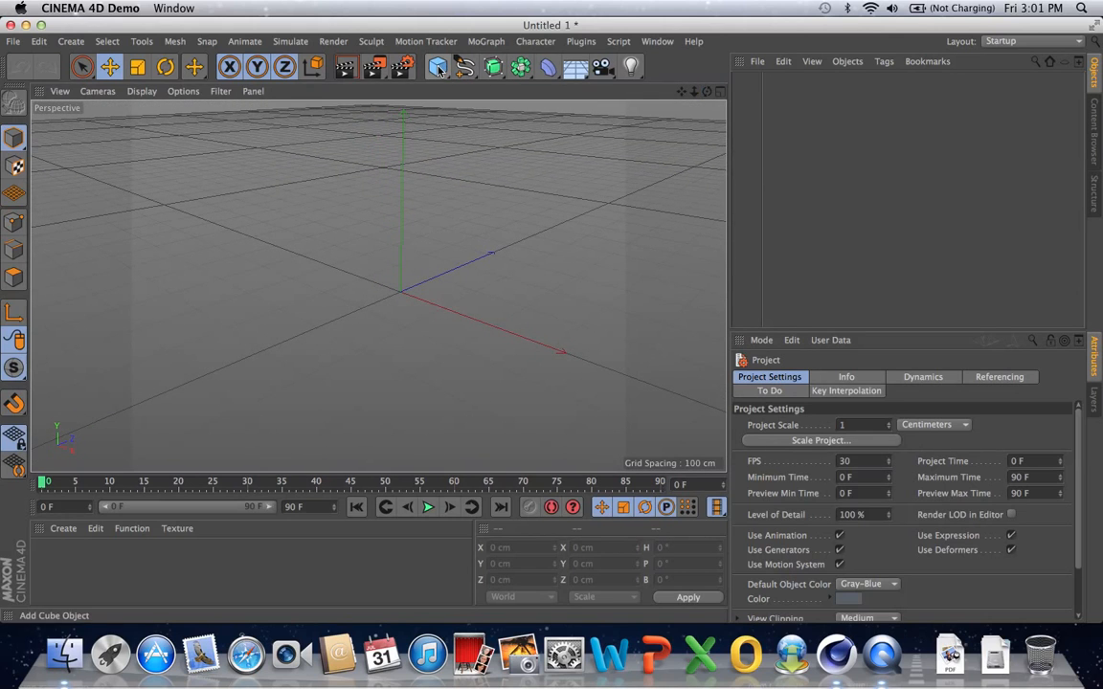
- Add a cube object at the scene origin
drag(438, 70, 554, 86)
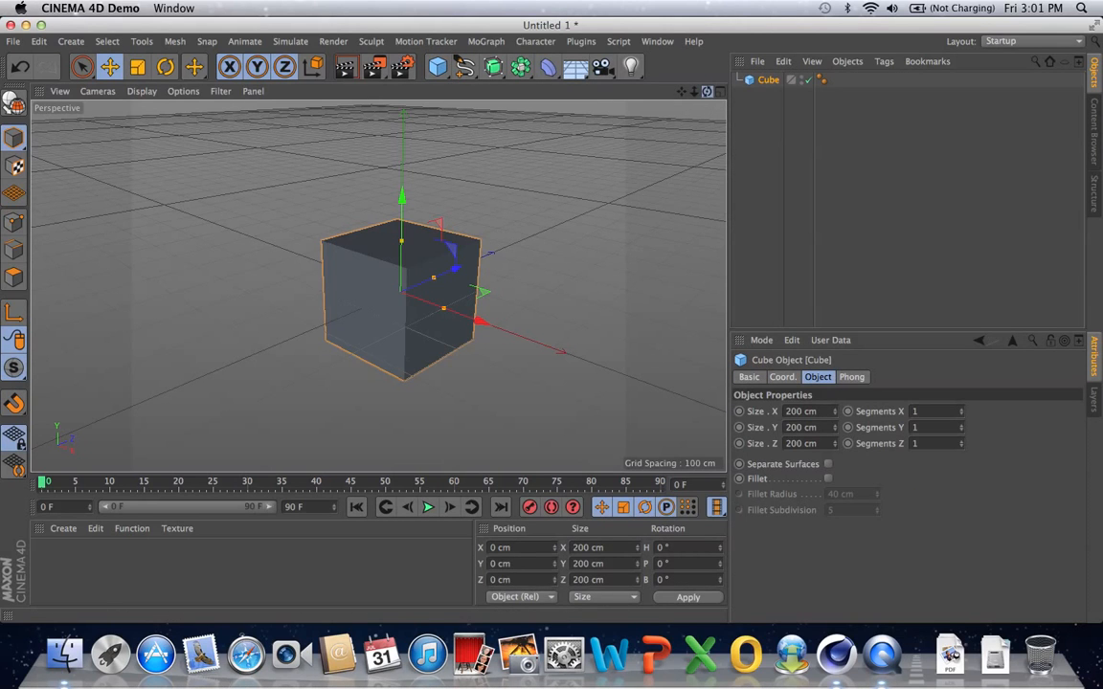
mouse_move(707, 91)
mouse_down()
mouse_move(672, 93)
mouse_move(710, 91)
mouse_move(697, 91)
mouse_up()
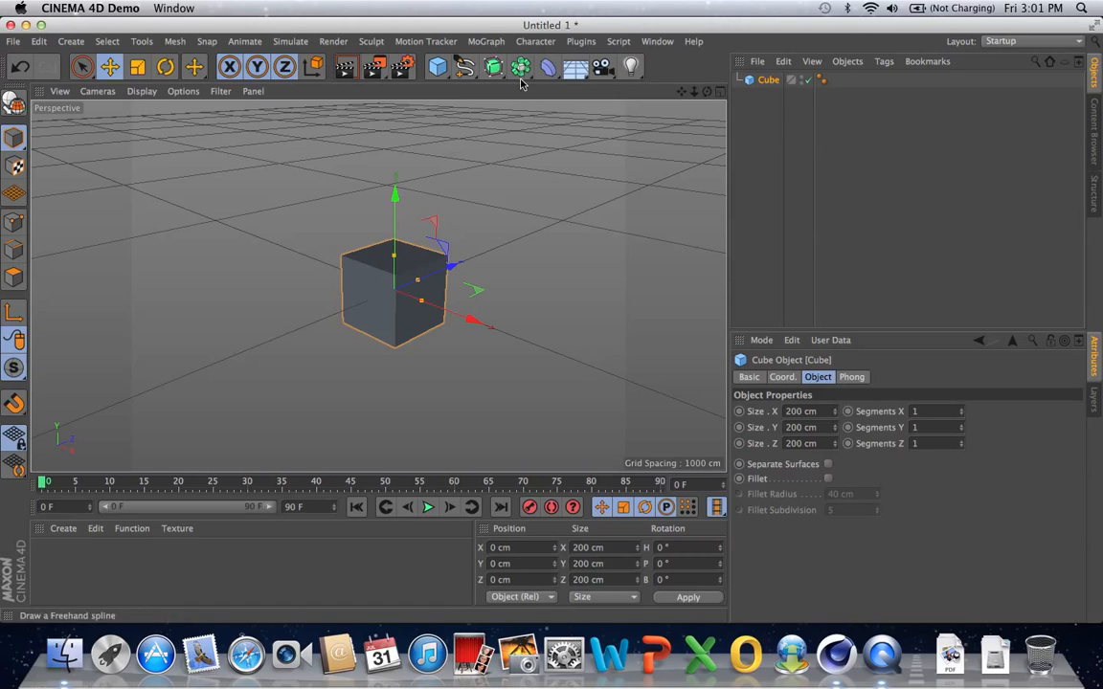
- Add a standard camera object from the current view and inspect it from outside together with the cube
click(605, 69)
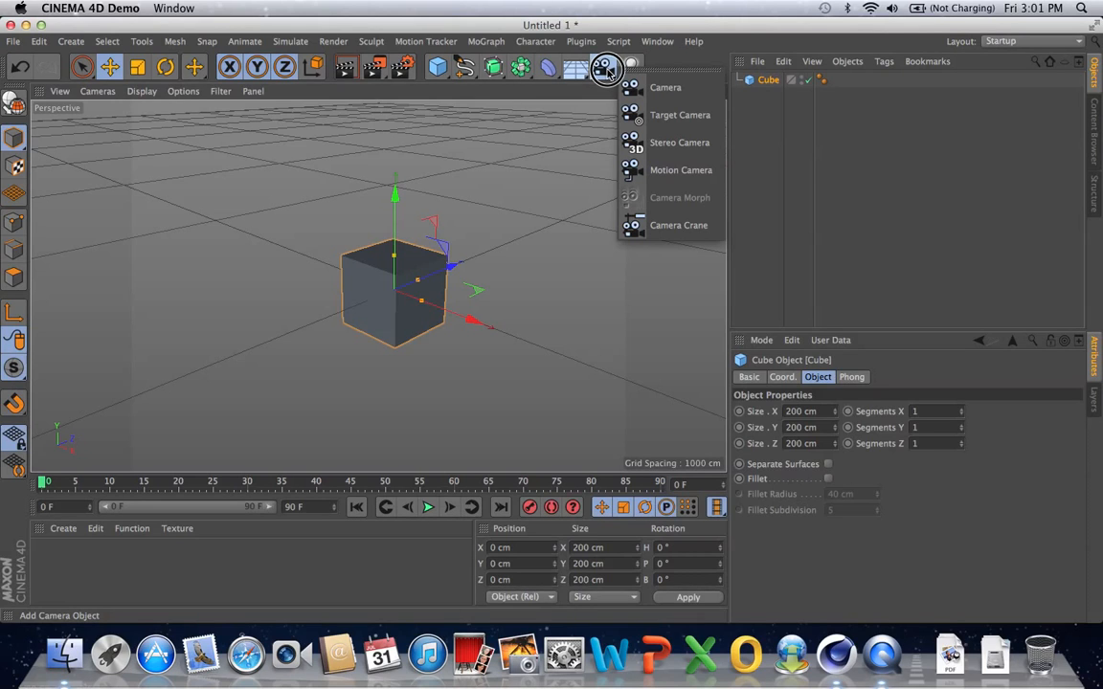
click(686, 89)
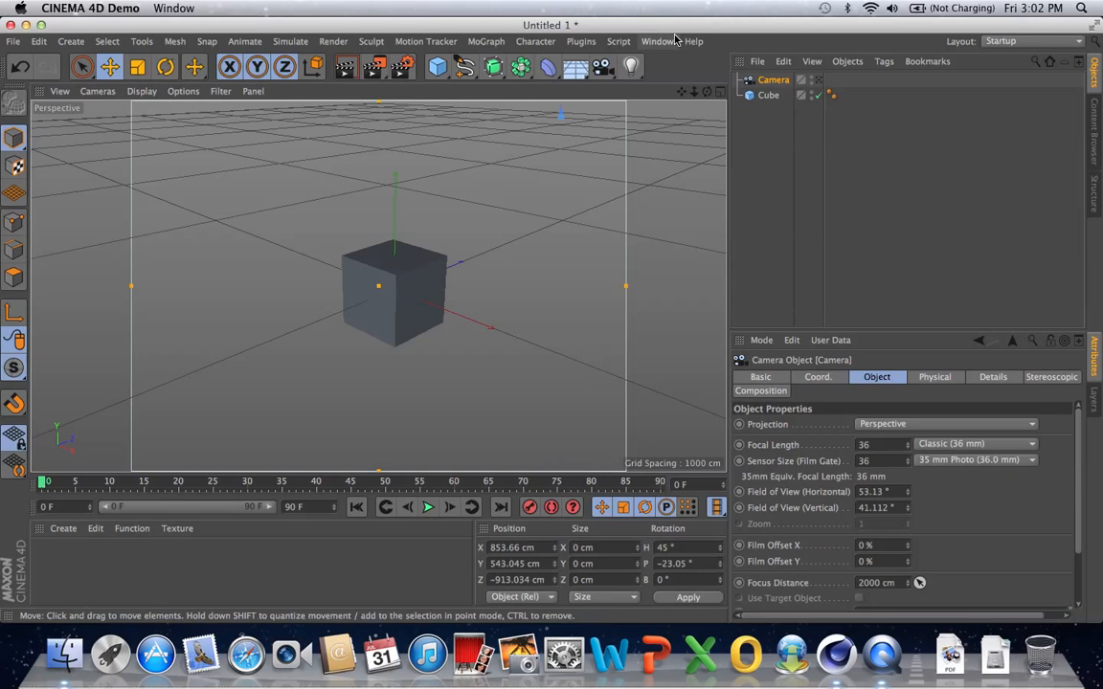
drag(696, 96, 700, 99)
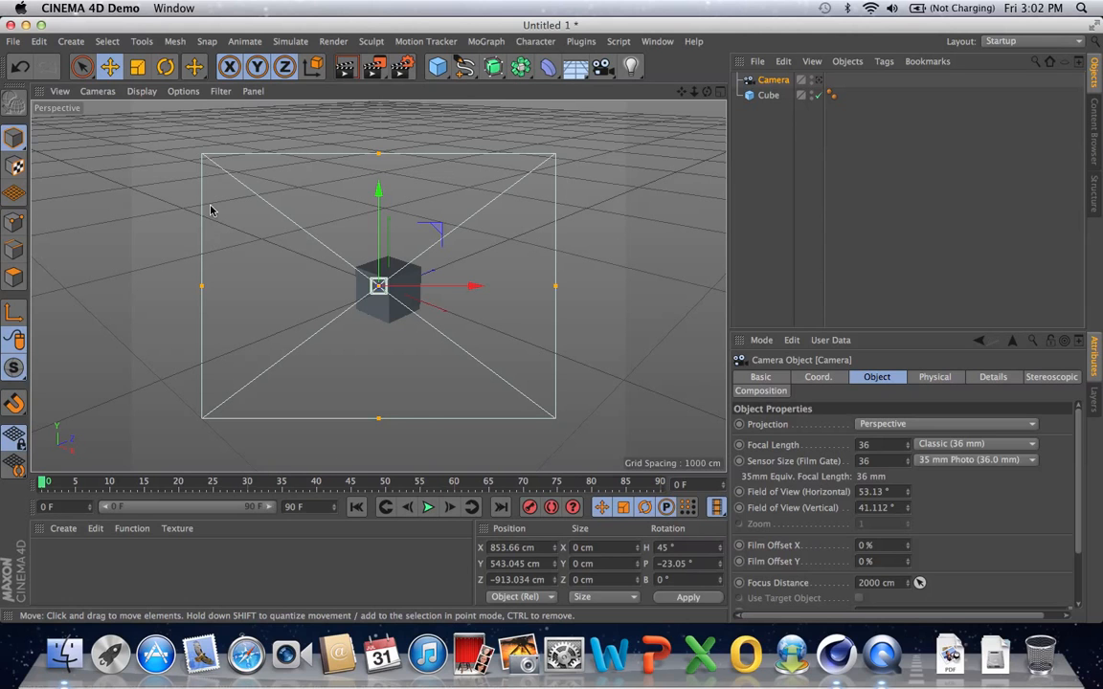
drag(708, 91, 433, 93)
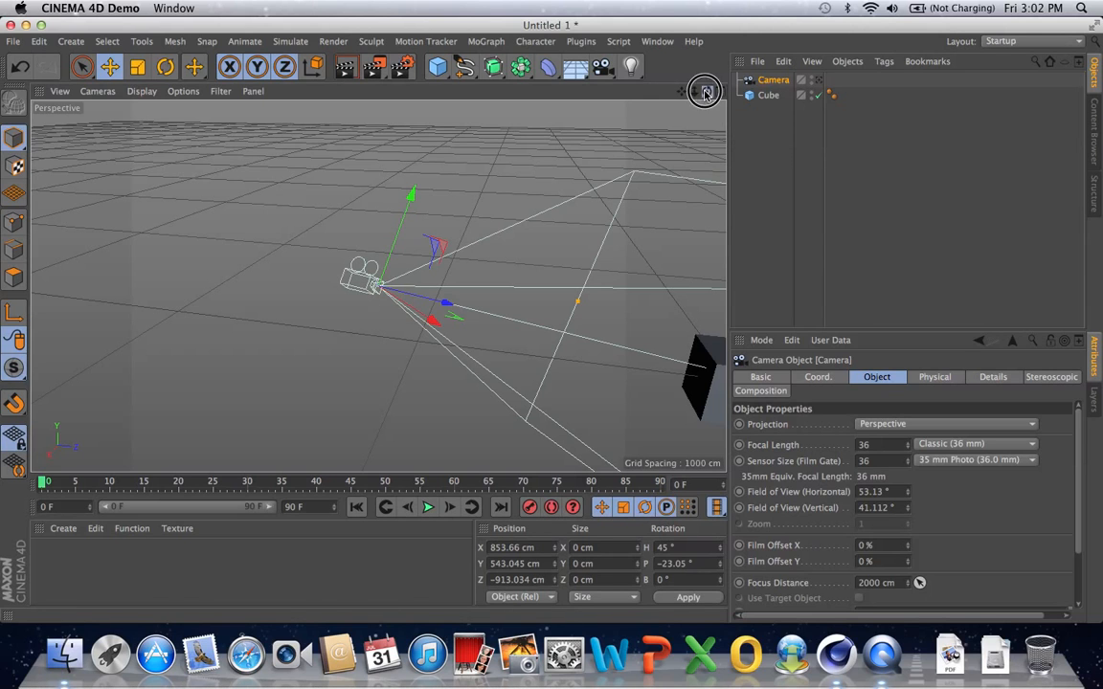
drag(708, 92, 924, 126)
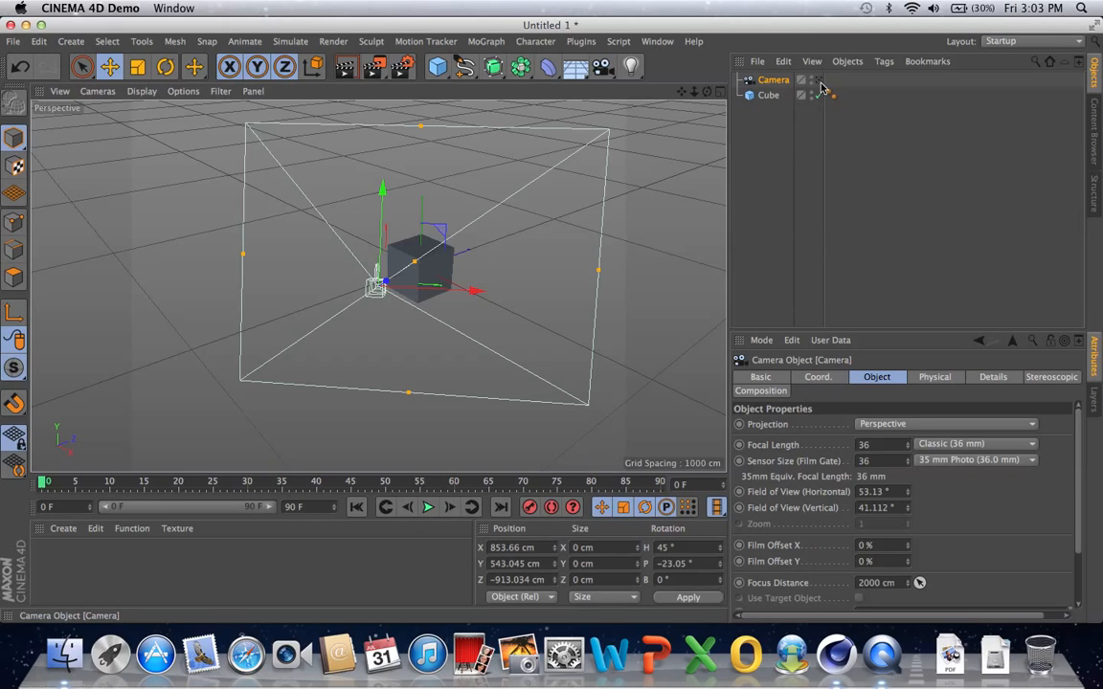
- Look through the camera and orbit it around the cube to about X 947, Y 516, Z -826 cm
click(819, 83)
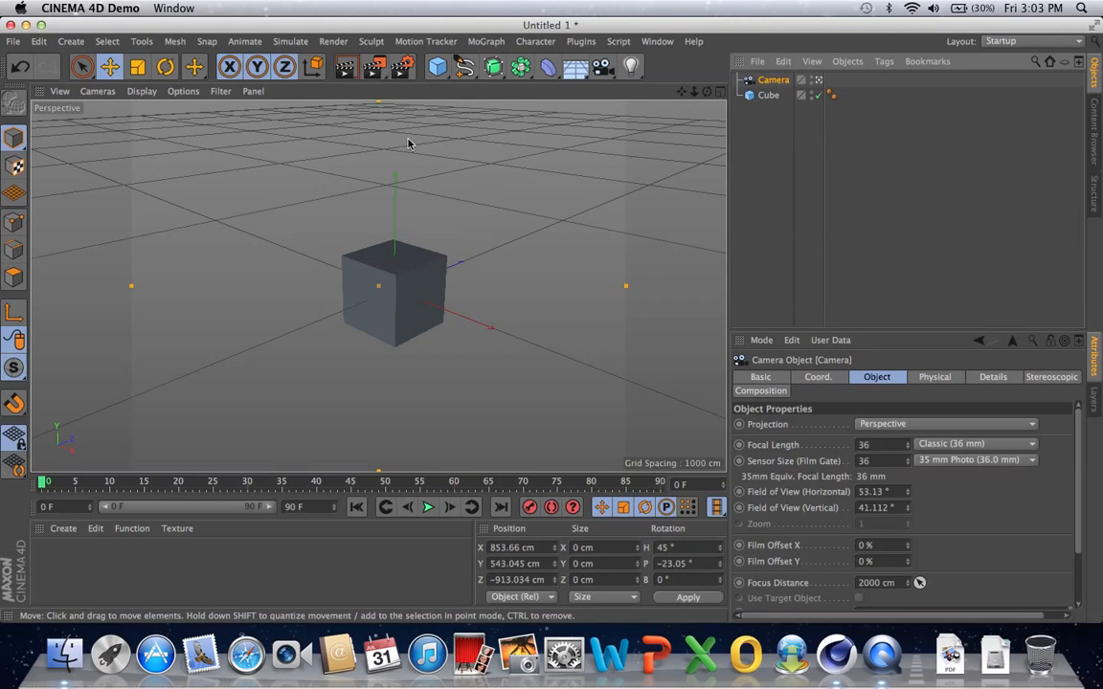
click(709, 94)
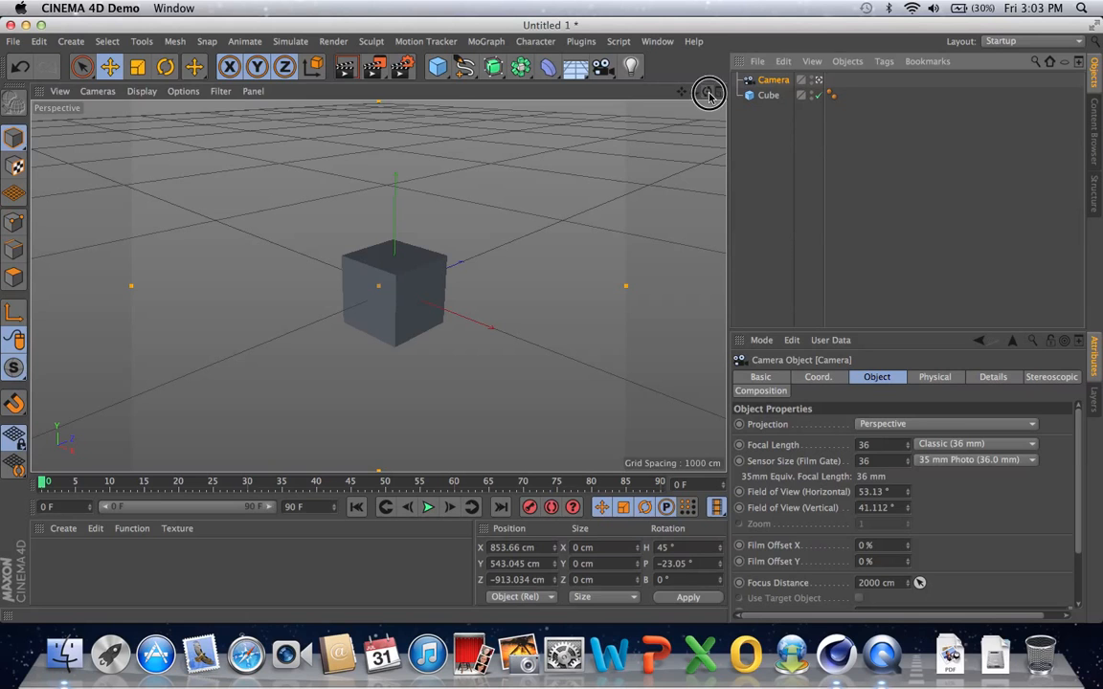
drag(709, 94, 637, 88)
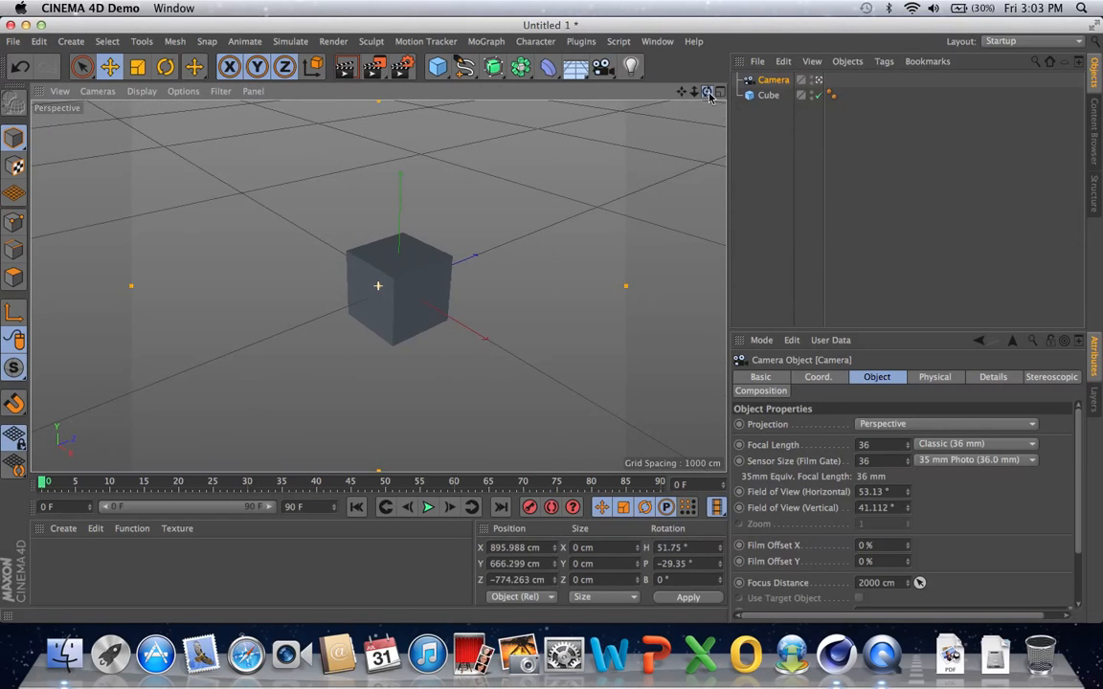
click(819, 82)
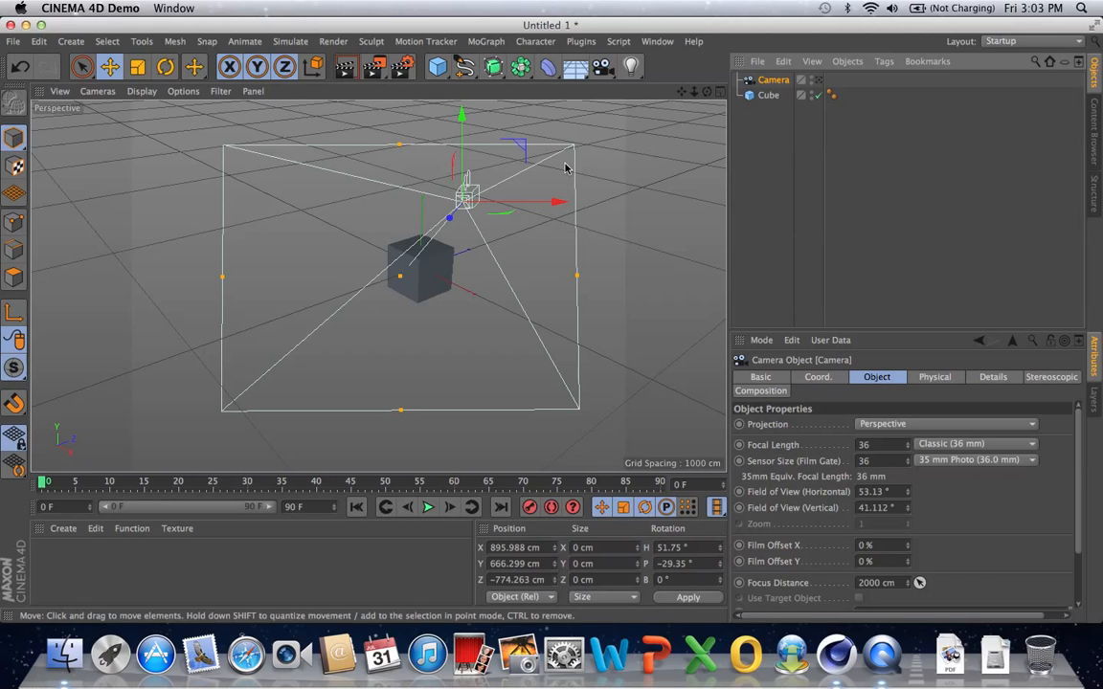
click(818, 80)
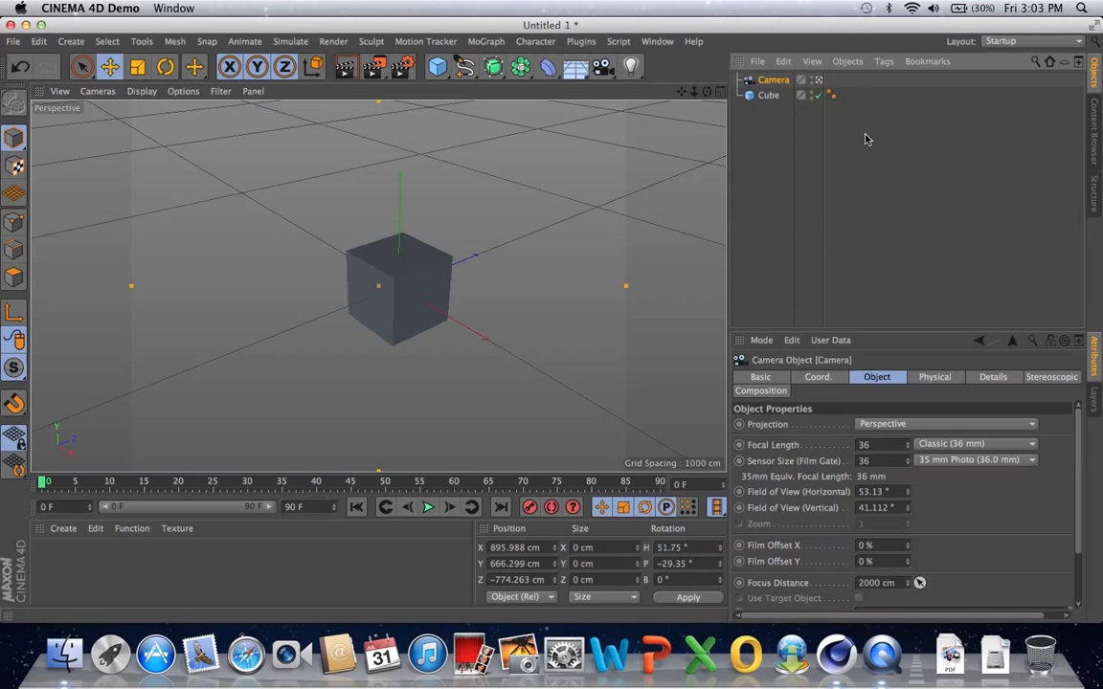
mouse_move(707, 93)
mouse_down()
mouse_move(709, 65)
mouse_move(710, 95)
mouse_up()
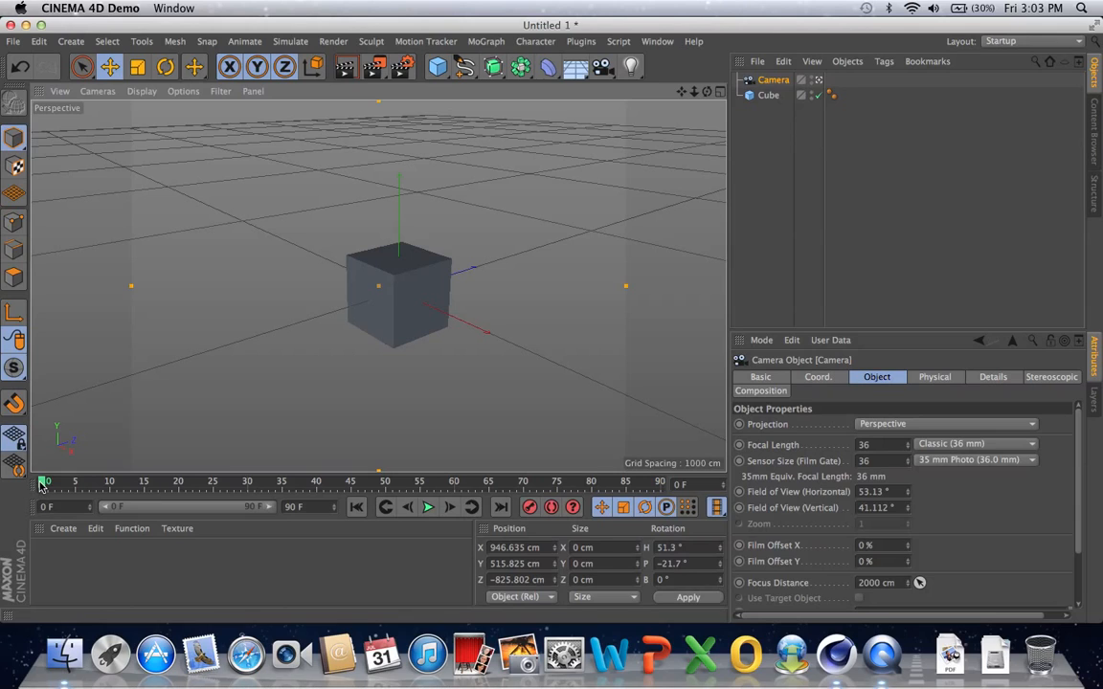
- Turn on automatic keyframing and, at frame 90, orbit the camera around the cube to about X -811, Y 623, Z -817 cm
click(551, 509)
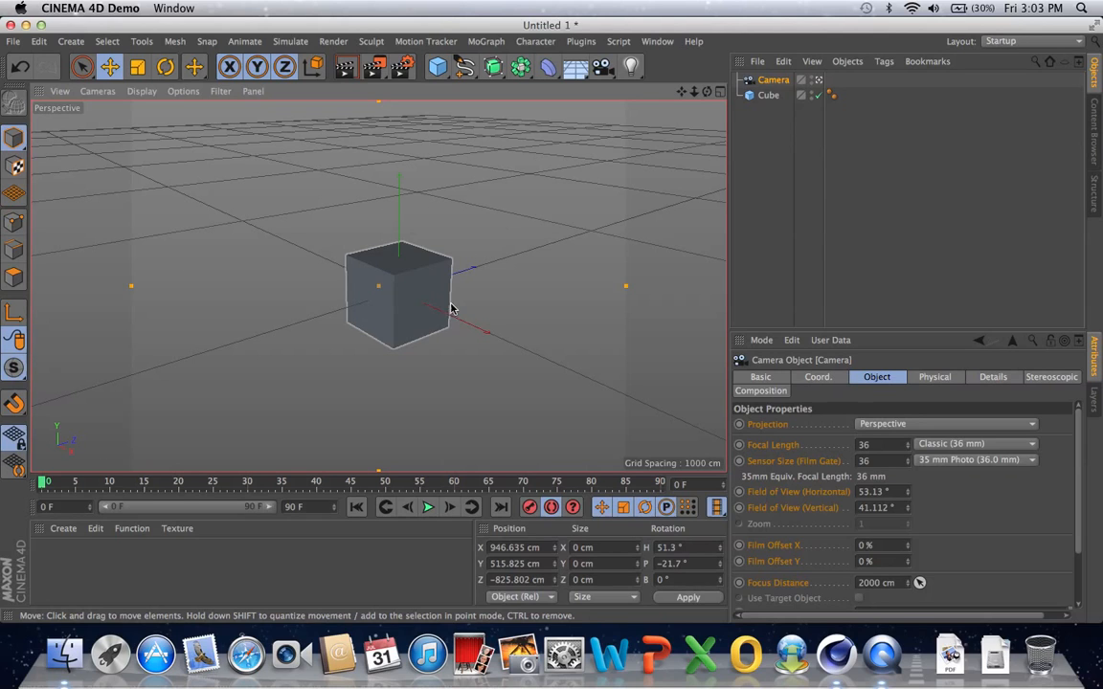
drag(337, 482, 692, 464)
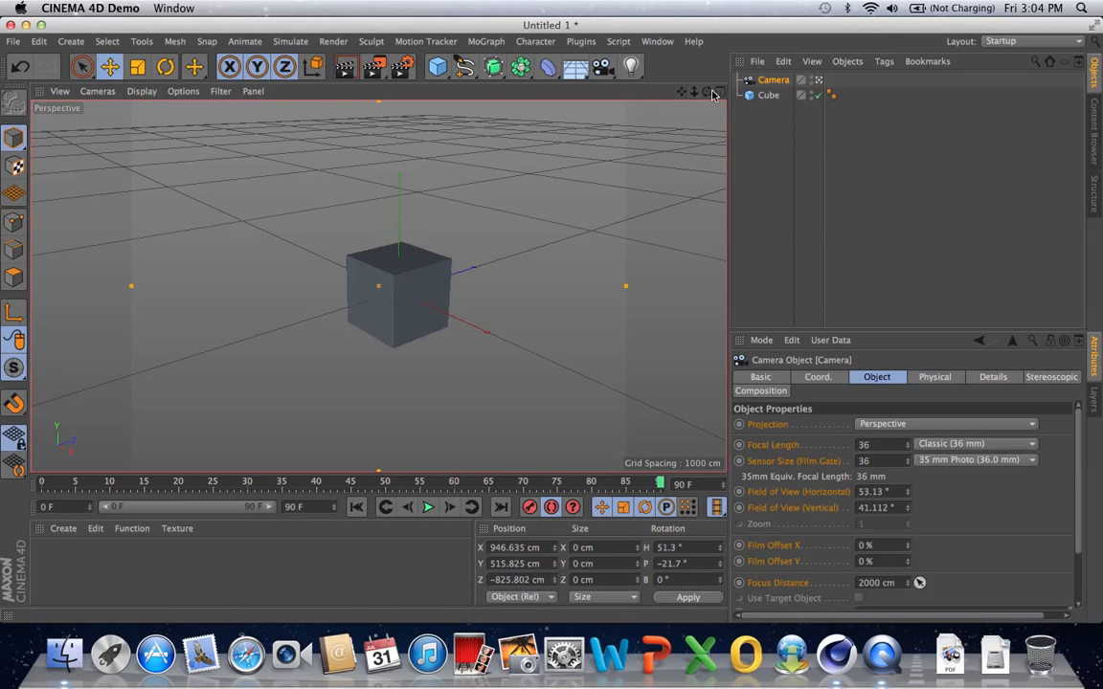
drag(707, 92, 609, 93)
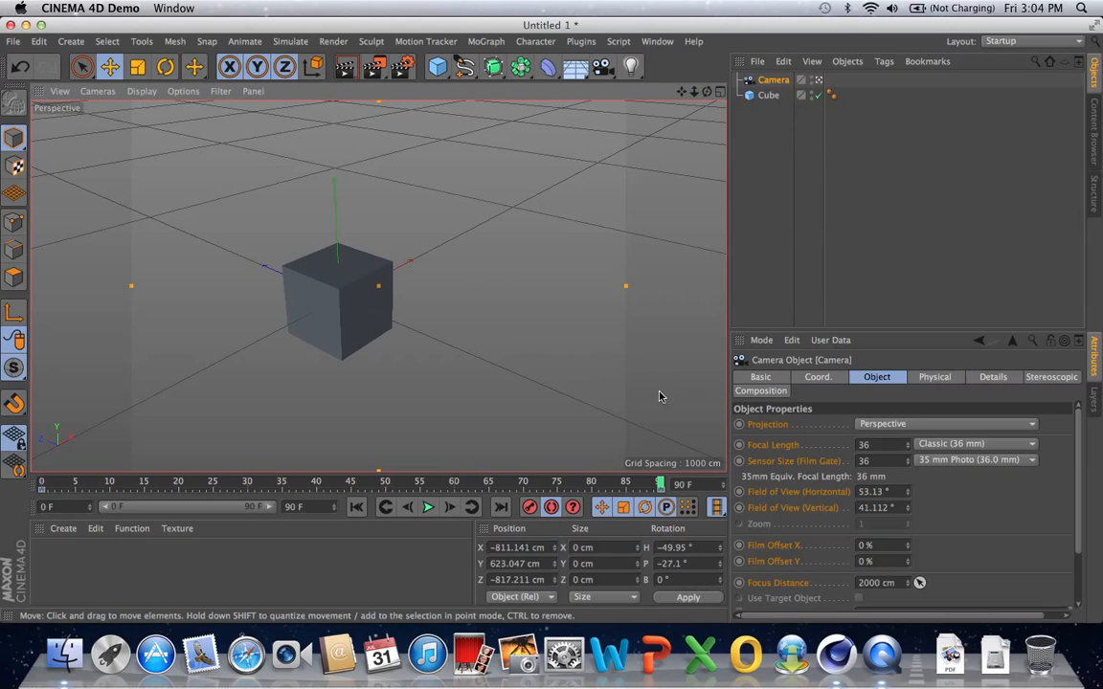
- Preview the camera animation and delete the camera object from the scene
click(429, 508)
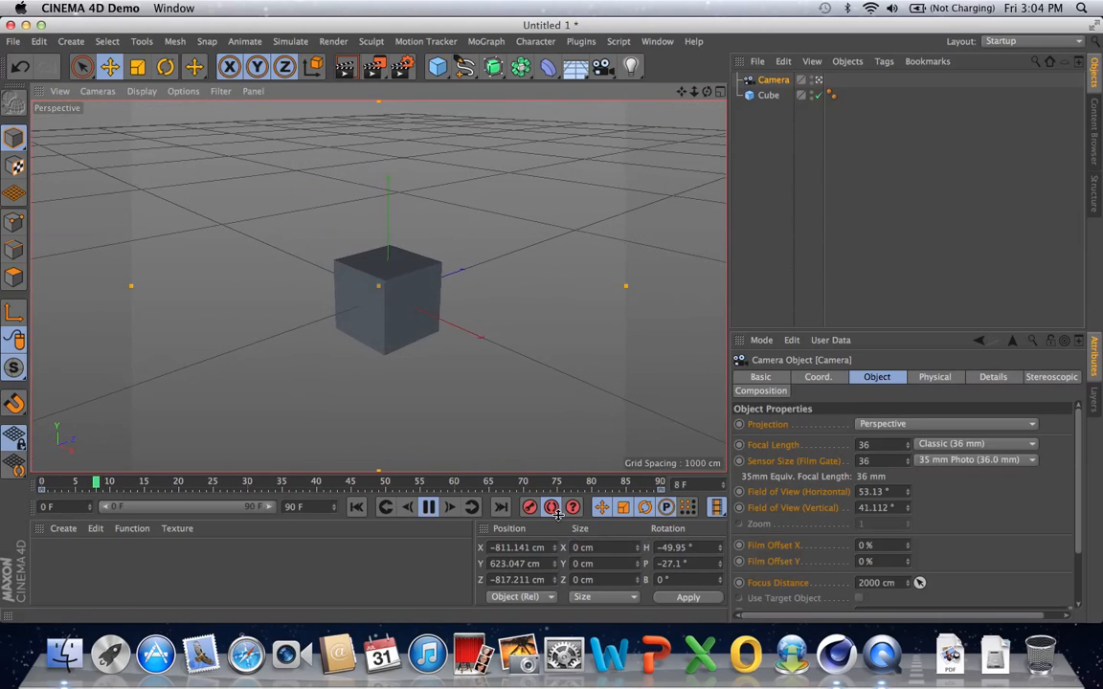
click(428, 509)
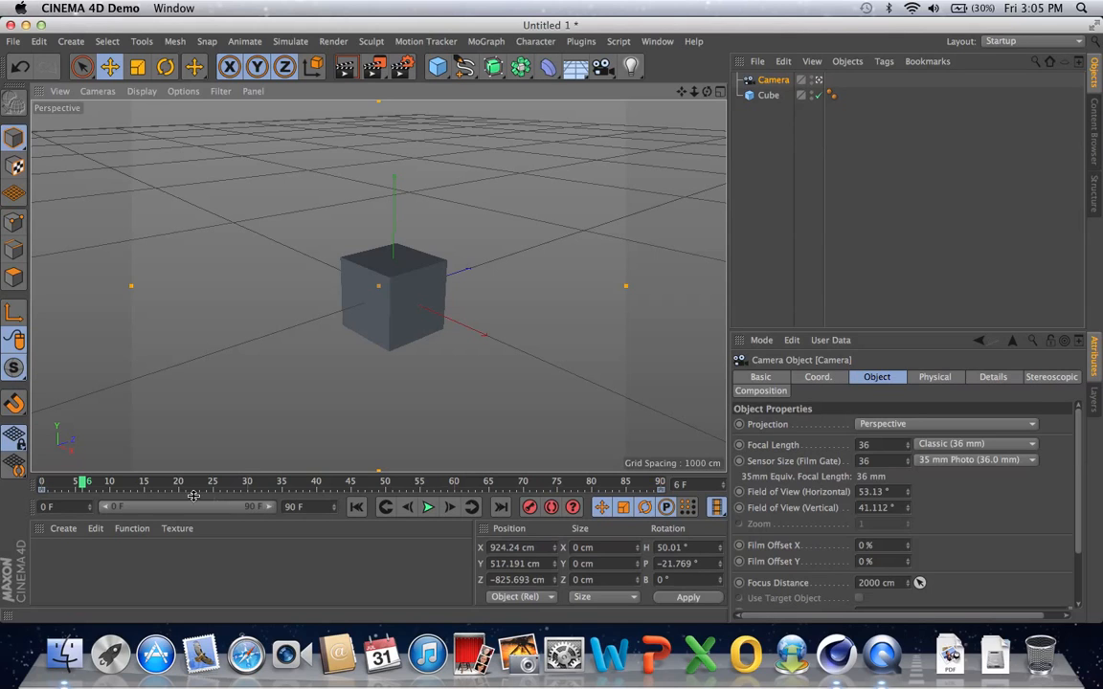
drag(85, 487, 44, 485)
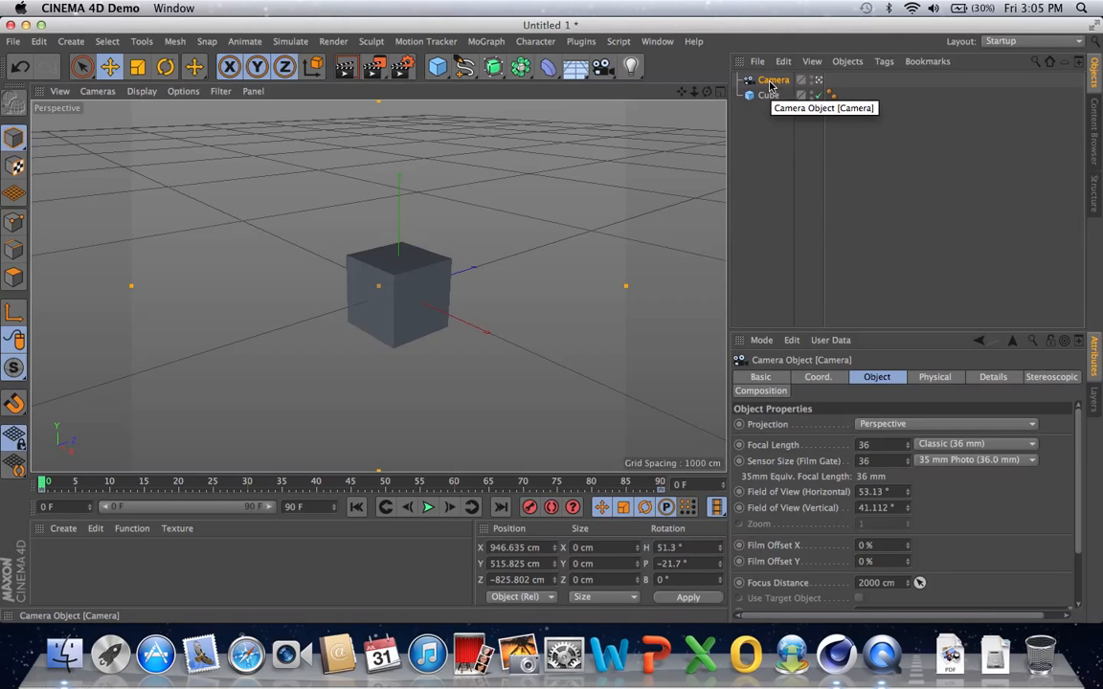
key(Delete)
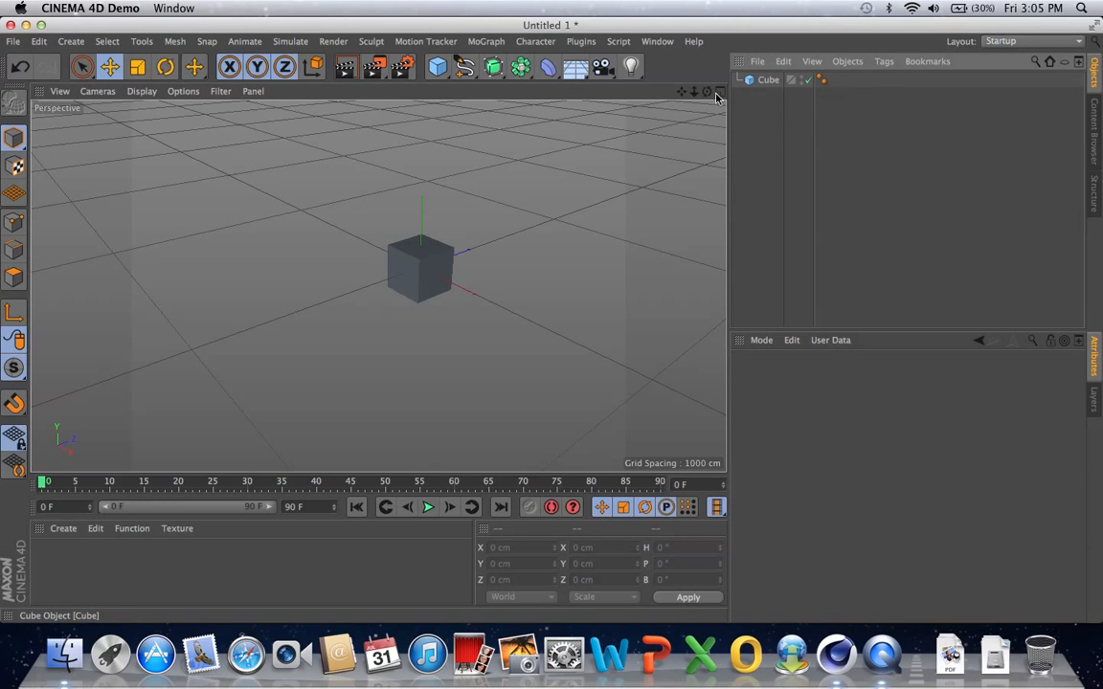
- Viewing the scene from above, draw a freehand spline that starts at the cube and loops clockwise around it
mouse_move(707, 93)
mouse_down()
mouse_move(683, 131)
mouse_move(703, 224)
mouse_move(706, 91)
mouse_up()
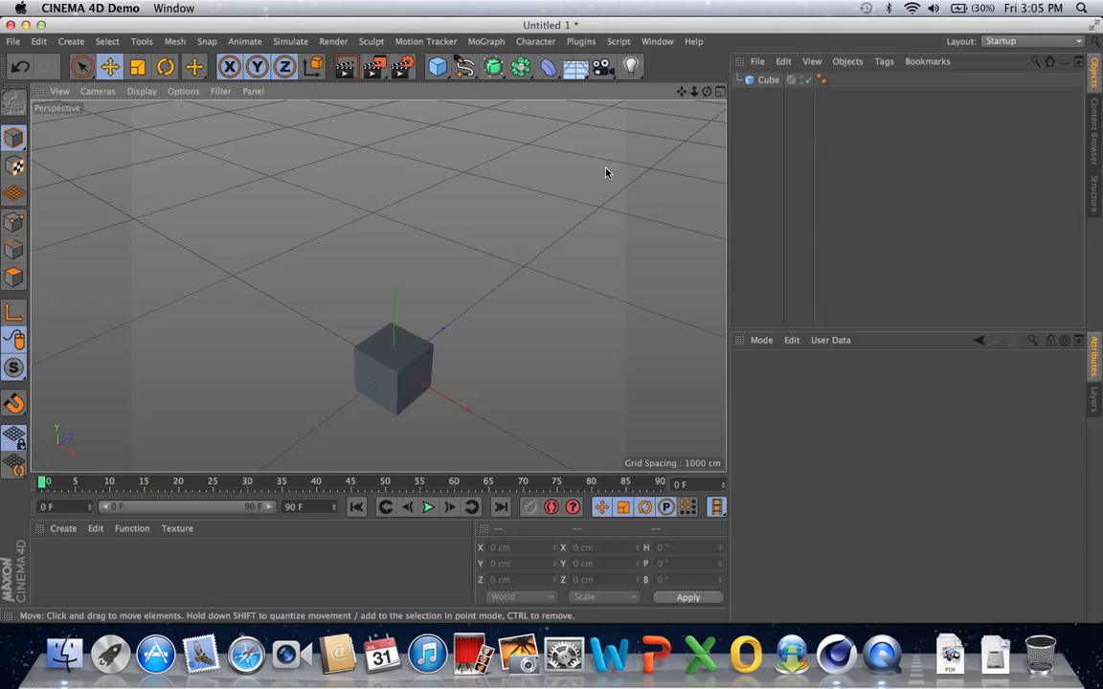
click(776, 81)
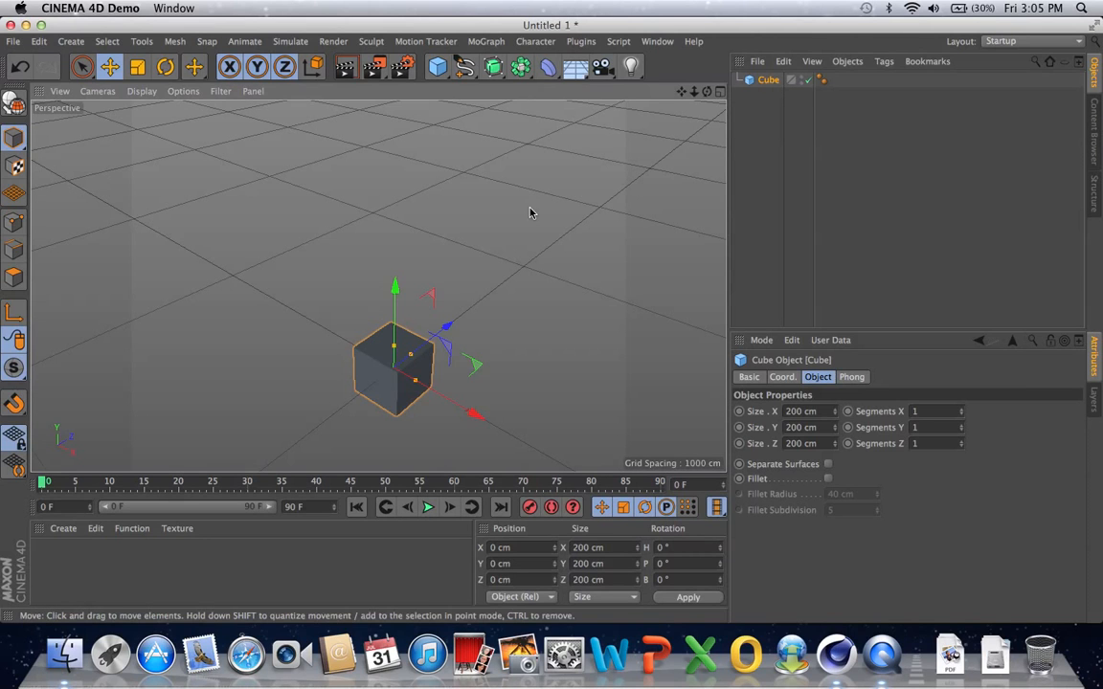
key(o)
mouse_move(707, 93)
mouse_down()
mouse_move(728, 120)
mouse_move(754, 231)
mouse_move(695, 93)
mouse_up()
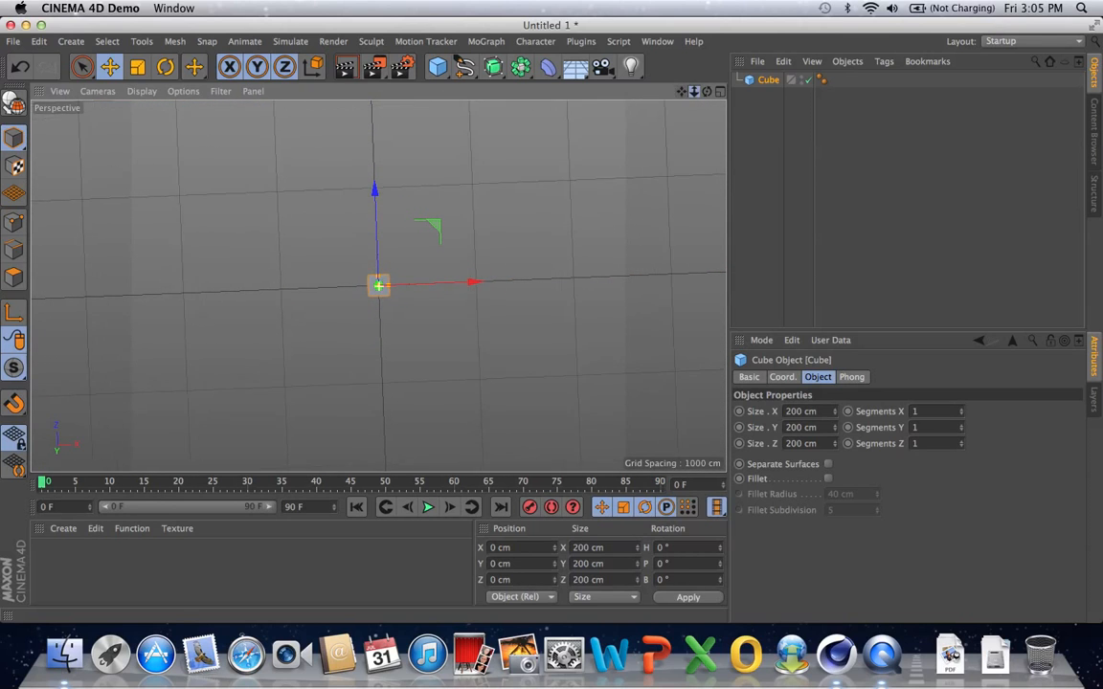
drag(706, 91, 709, 96)
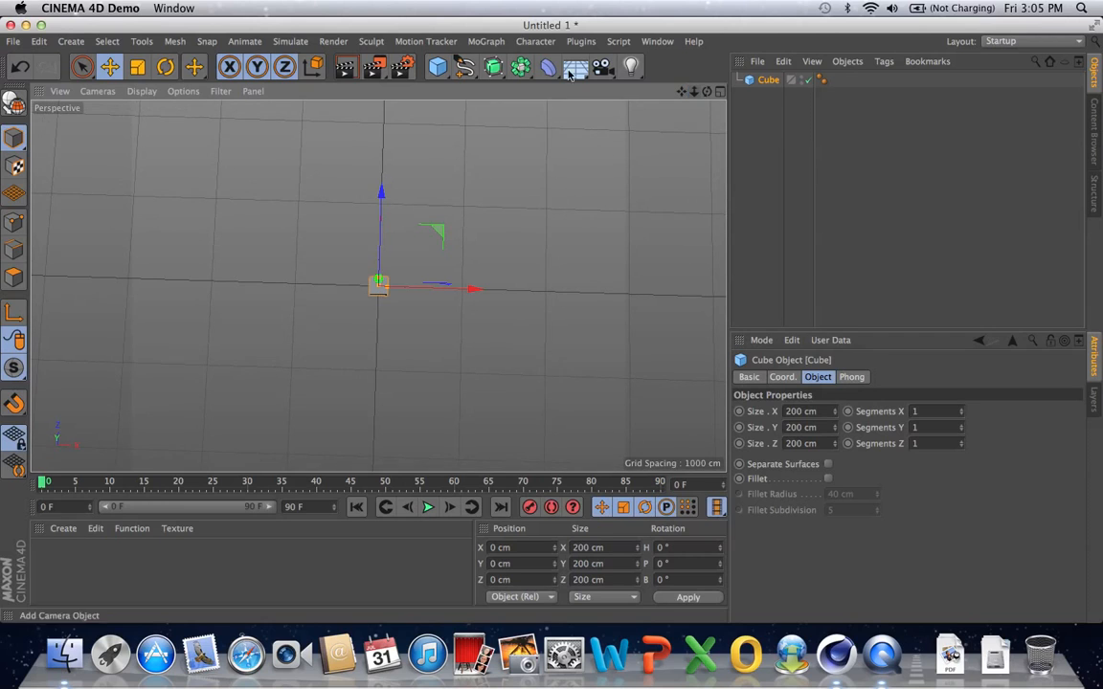
click(463, 67)
click(507, 88)
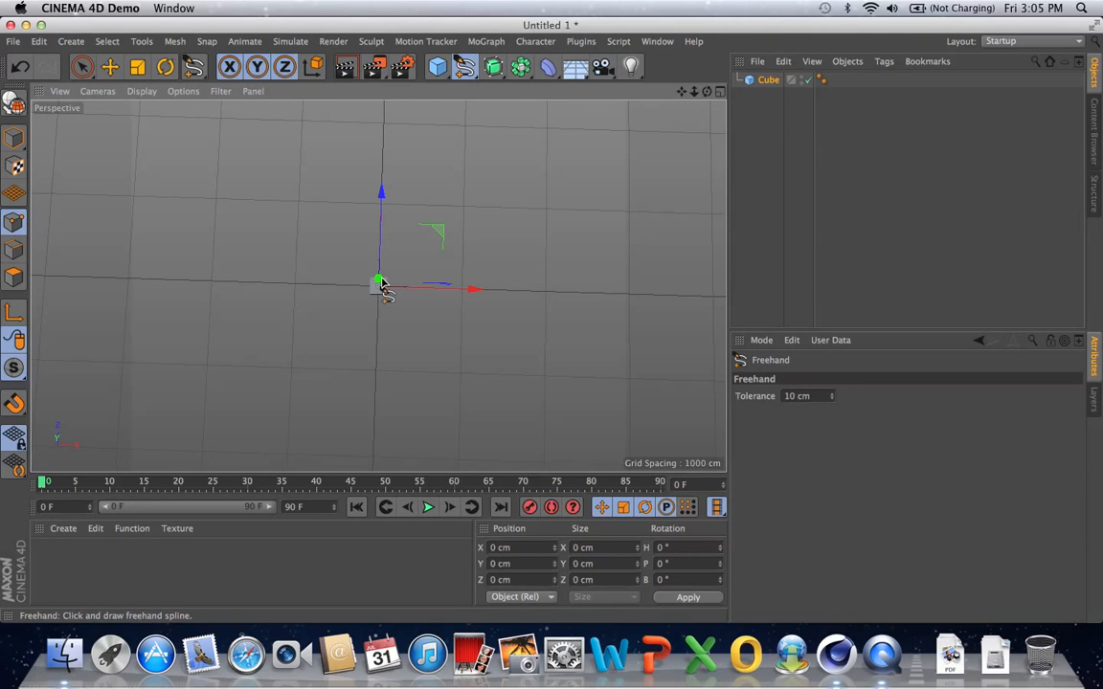
mouse_move(379, 281)
mouse_down()
mouse_move(386, 239)
mouse_move(510, 223)
mouse_move(512, 423)
mouse_move(283, 301)
mouse_move(277, 132)
mouse_up()
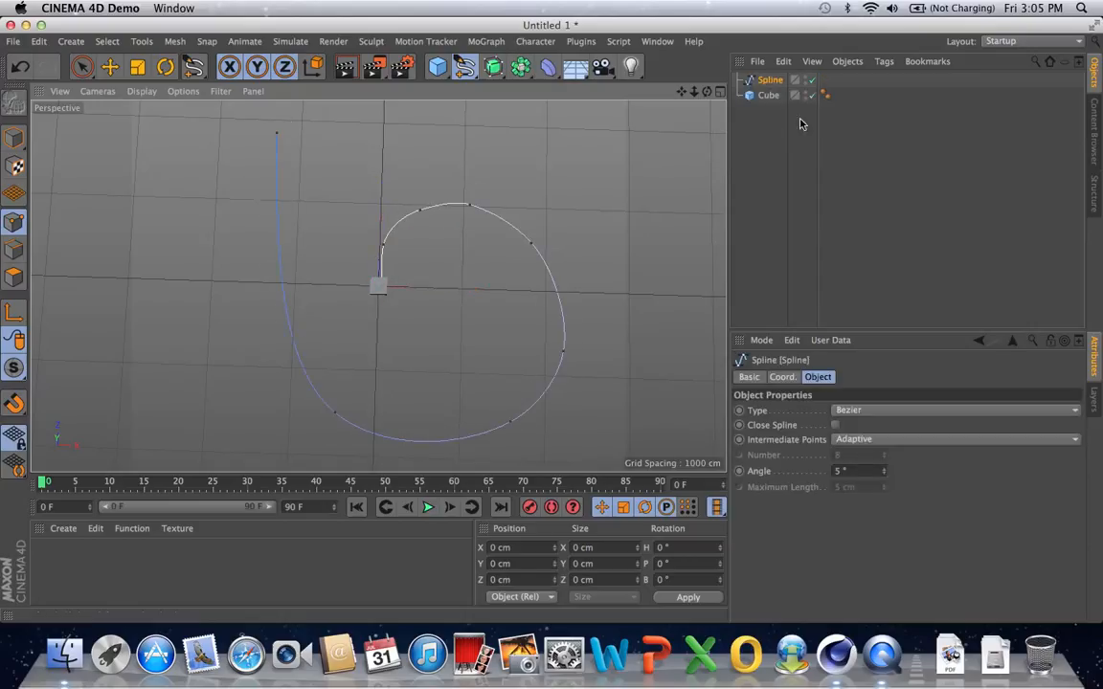
- Add an Align to Spline tag to the cube and assign the drawn spline as its spline path
click(766, 97)
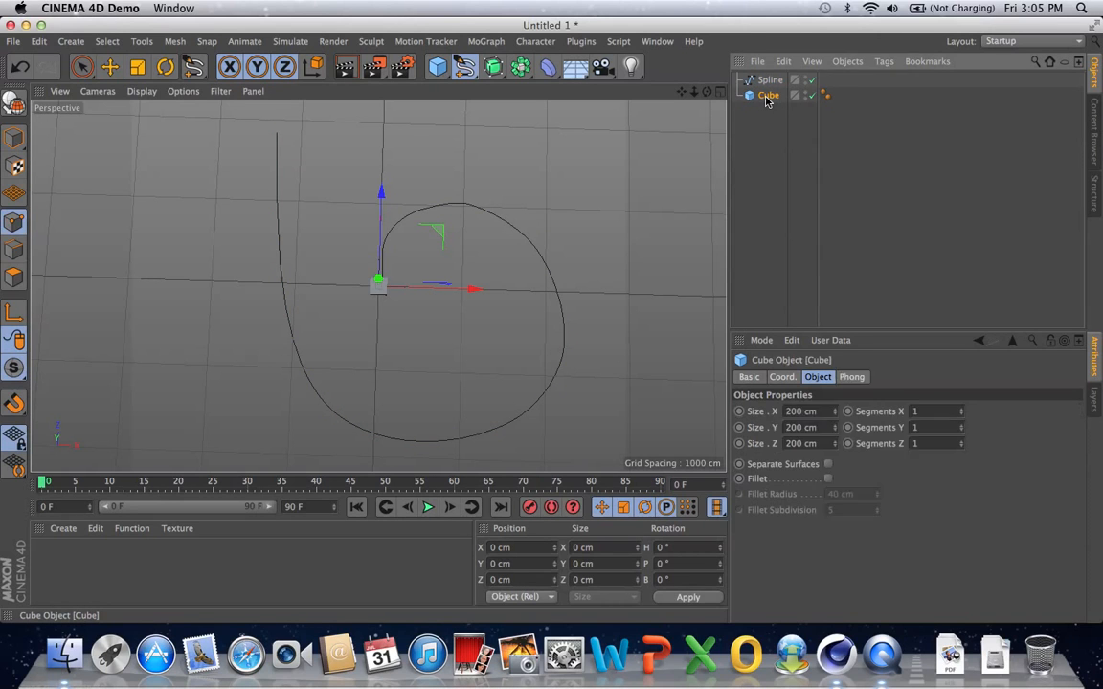
right_click(766, 97)
mouse_move(823, 68)
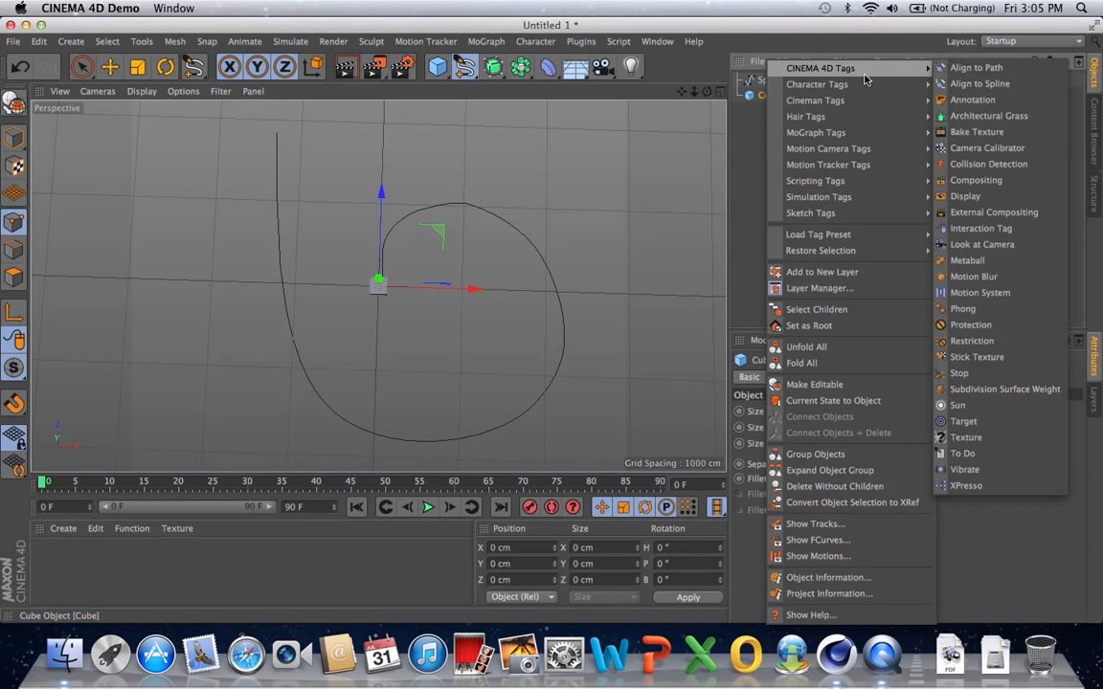
click(978, 84)
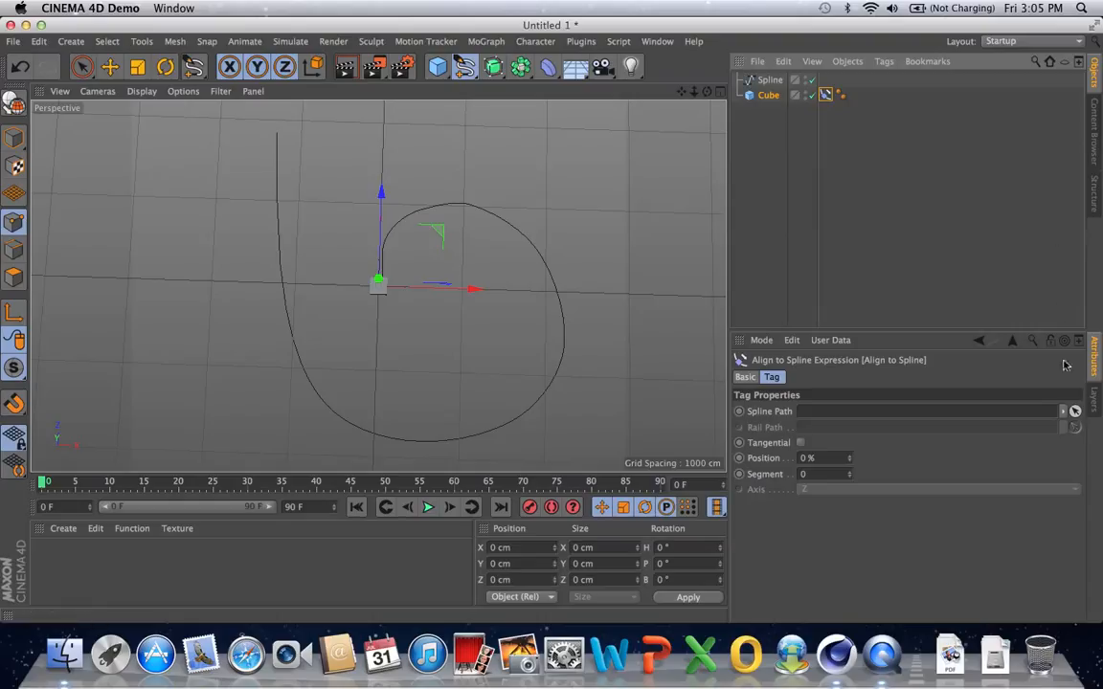
click(1074, 411)
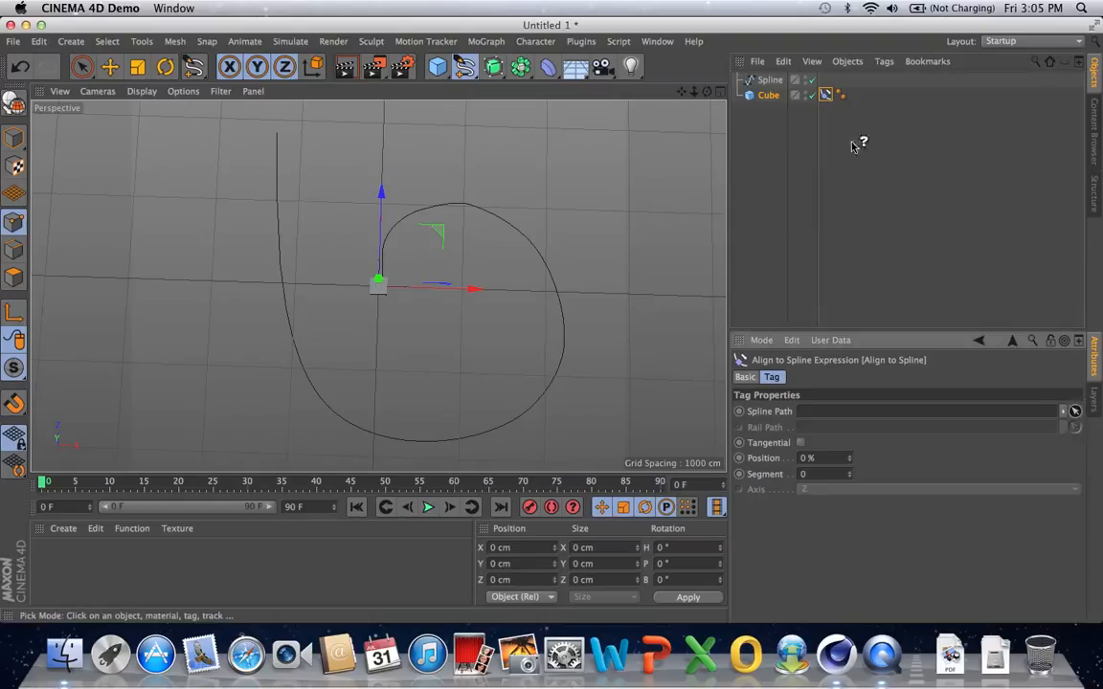
click(767, 83)
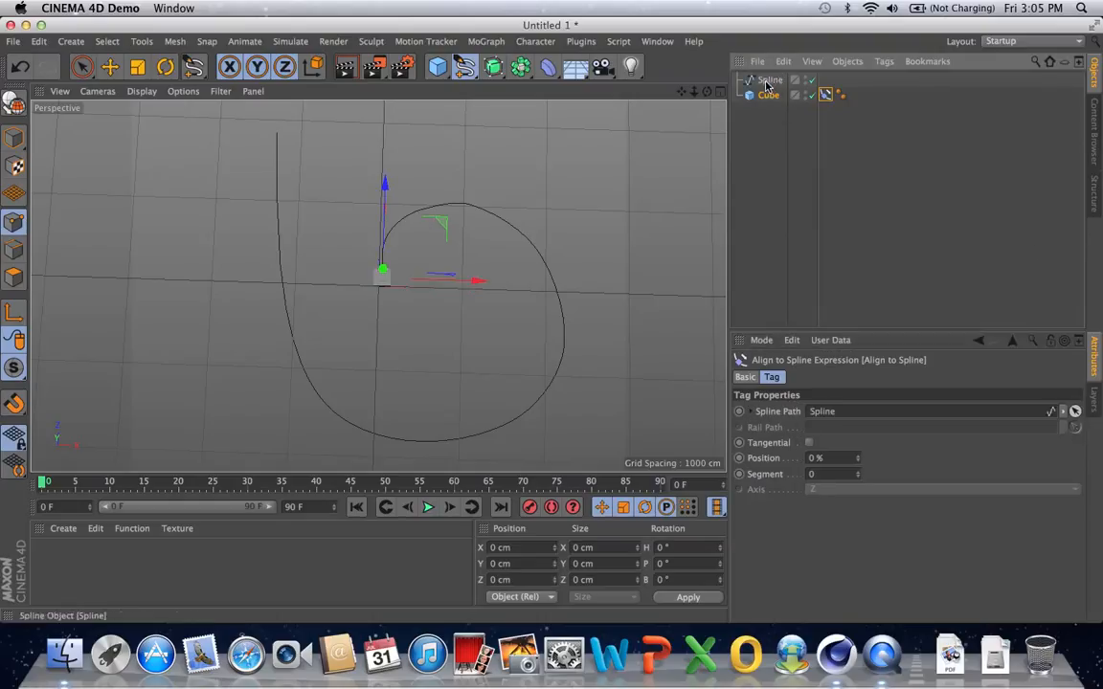
- Enable Tangential on the cube's Align to Spline tag and set its axis to X
click(809, 443)
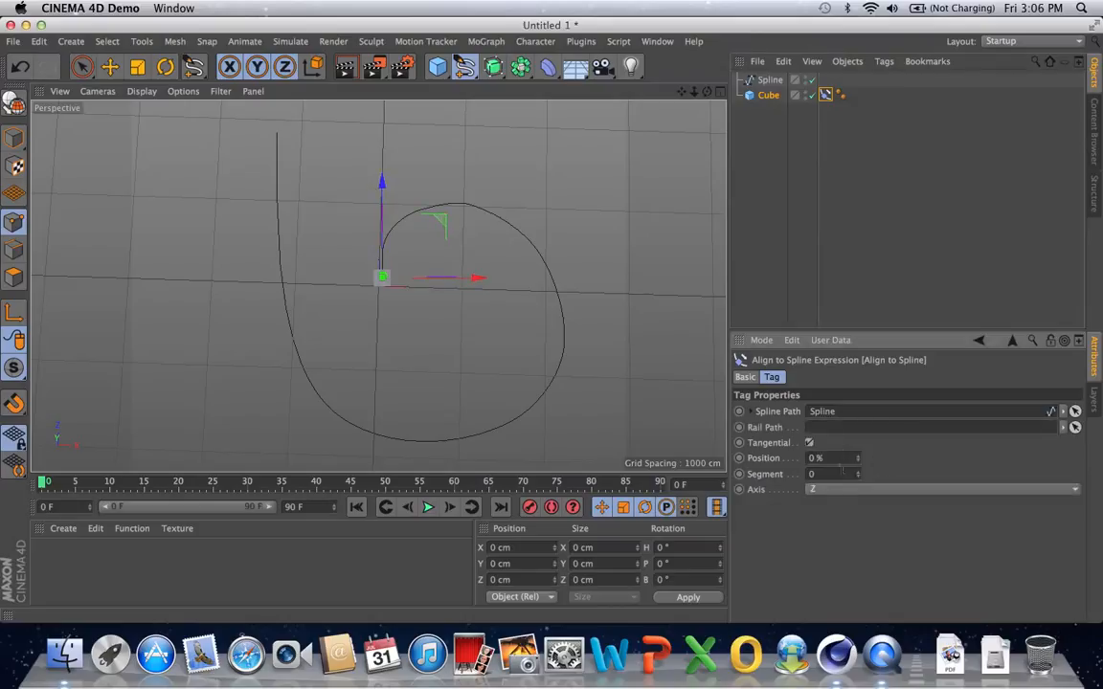
click(821, 496)
click(819, 505)
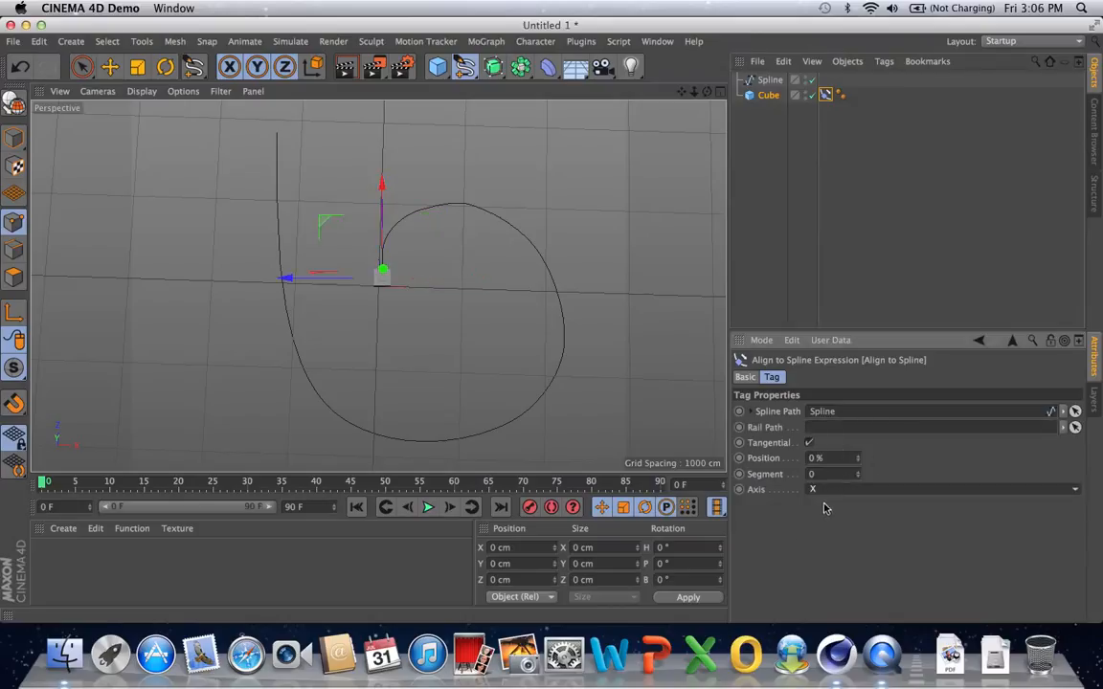
- Set the drawn spline's intermediate points to Uniform
click(769, 79)
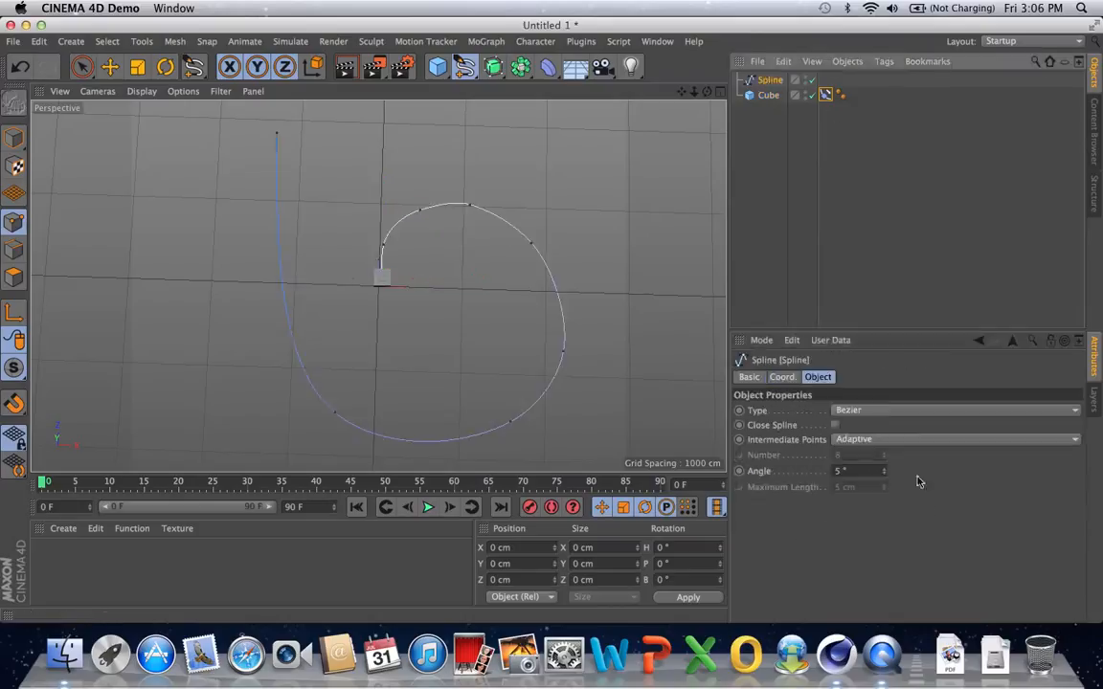
click(855, 440)
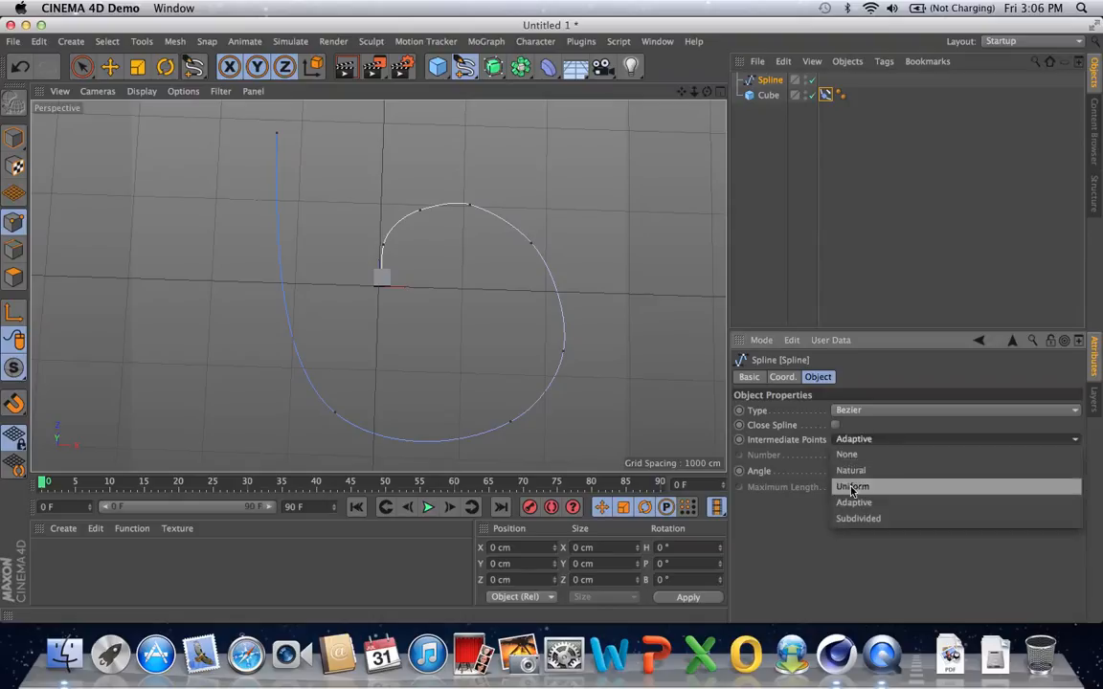
click(853, 488)
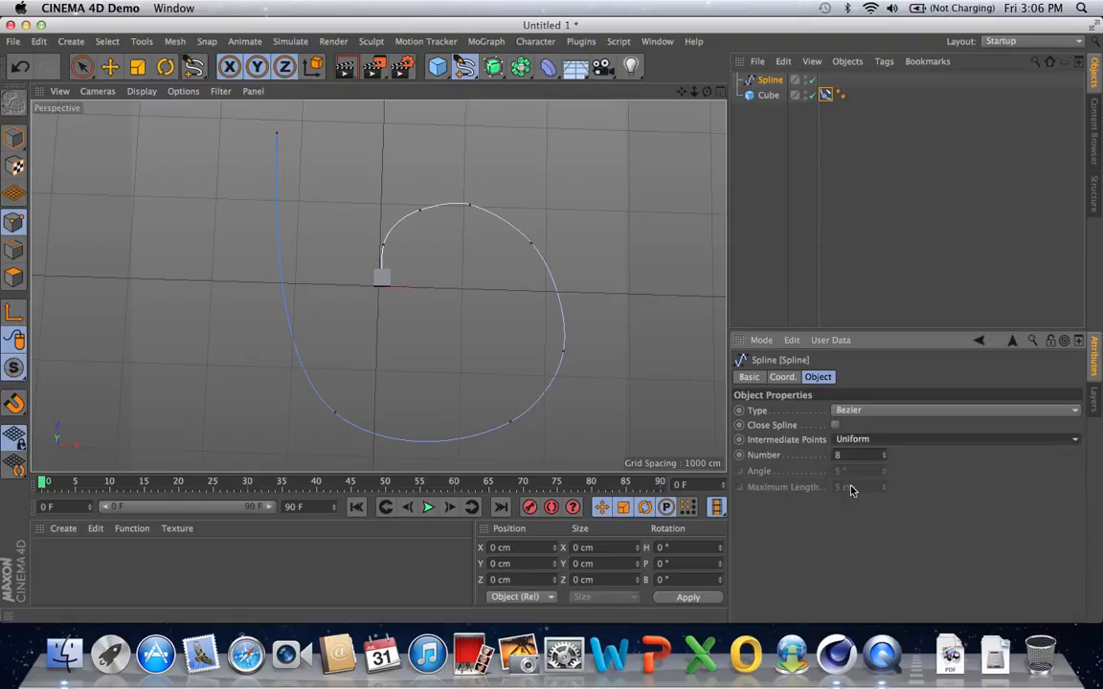
- With automatic keyframing on, go to frame 90 and raise the cube's Align to Spline position to the end of the path
click(771, 97)
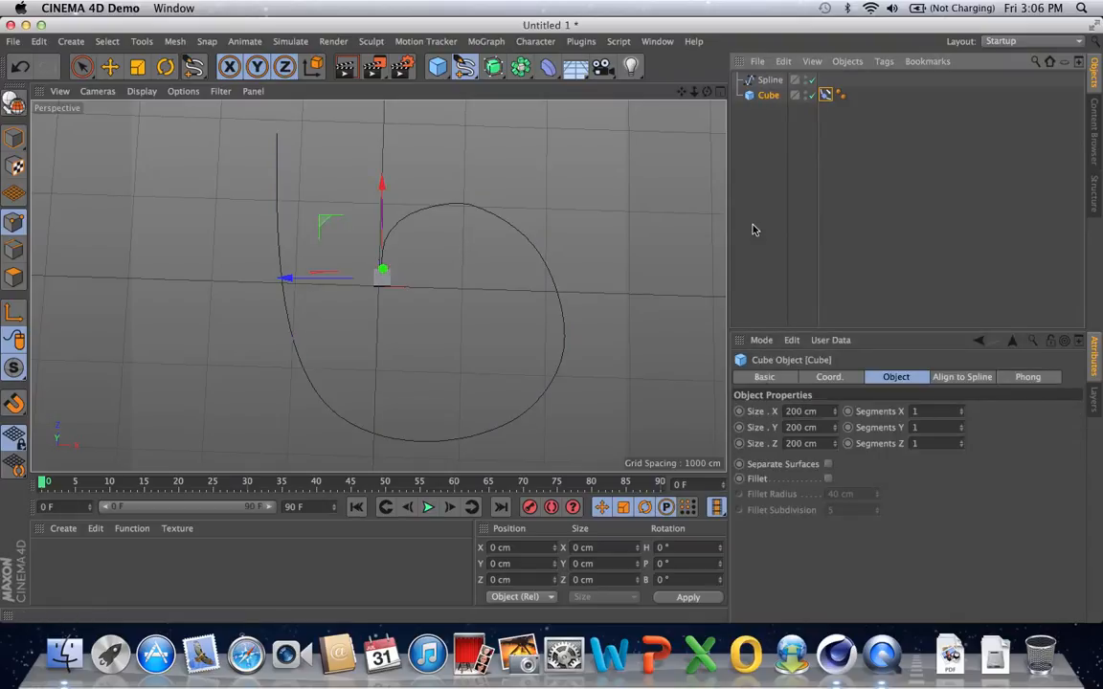
click(826, 95)
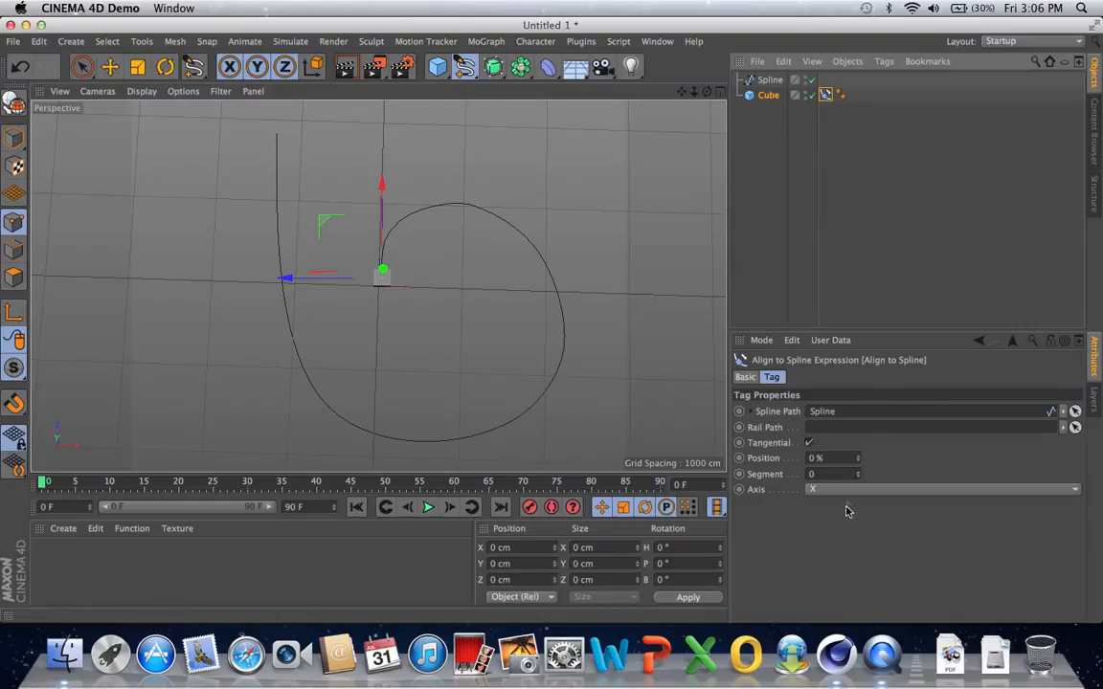
click(552, 510)
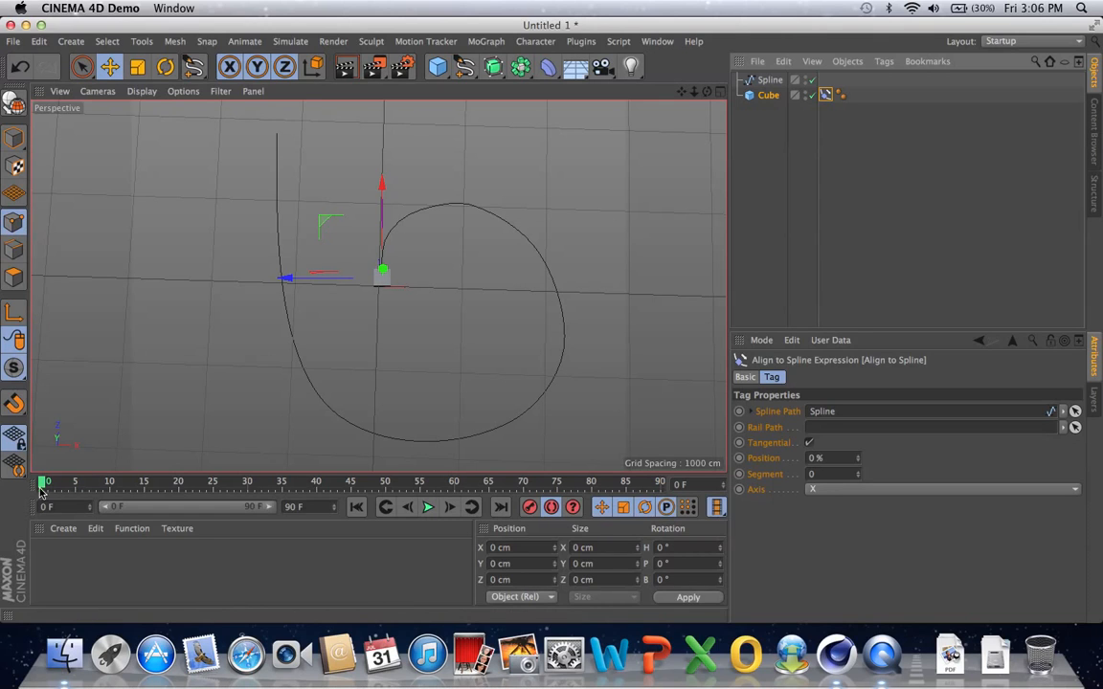
drag(42, 482, 668, 434)
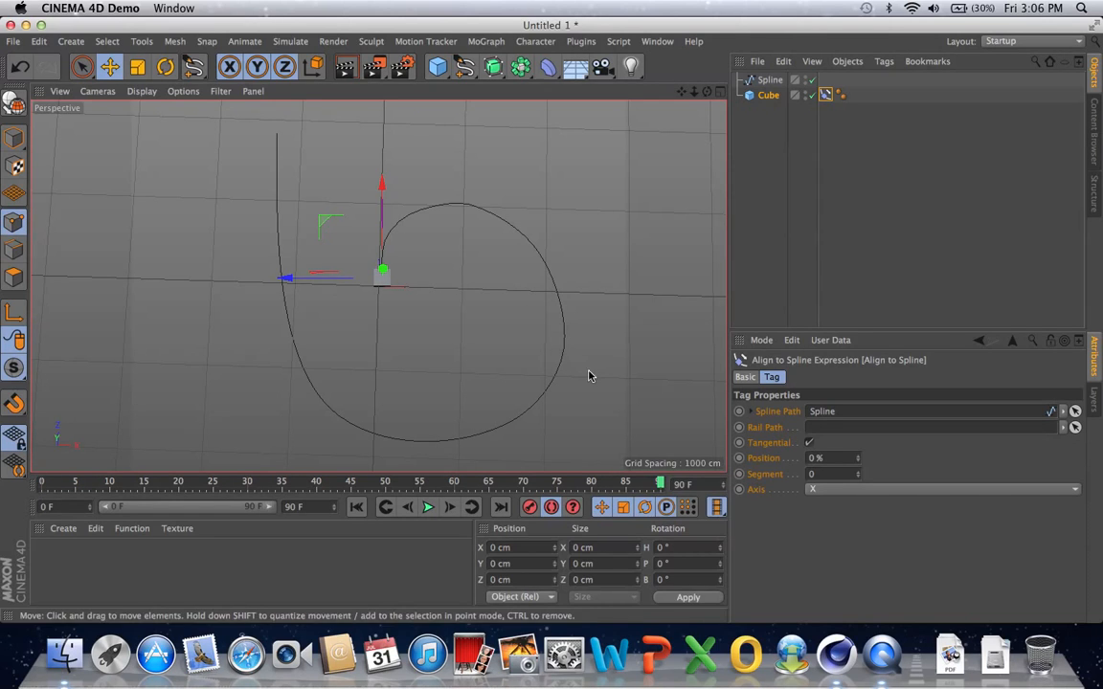
drag(858, 458, 858, 396)
- Preview the cube travelling along the spline and return to frame 0
click(424, 507)
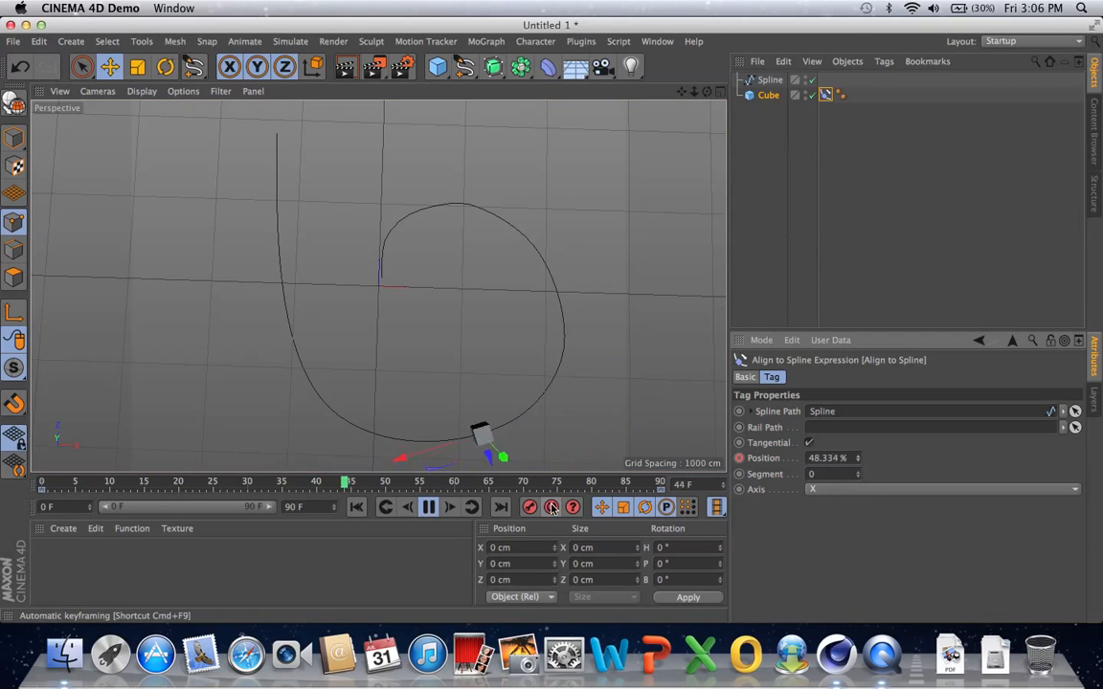
click(428, 507)
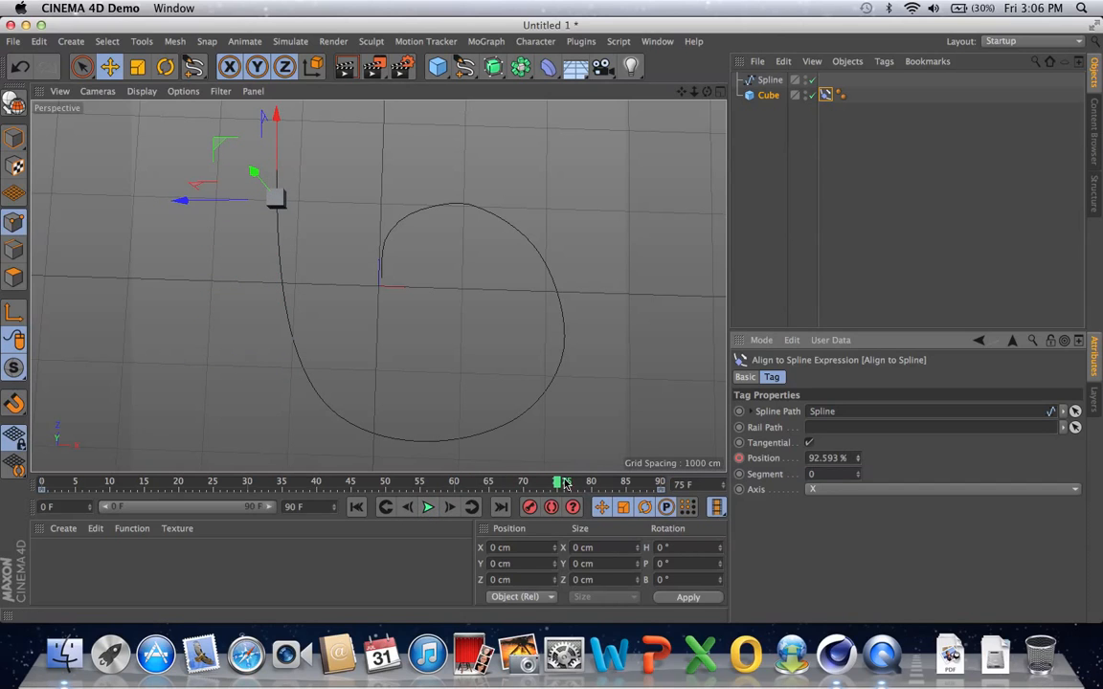
drag(563, 484, 6, 458)
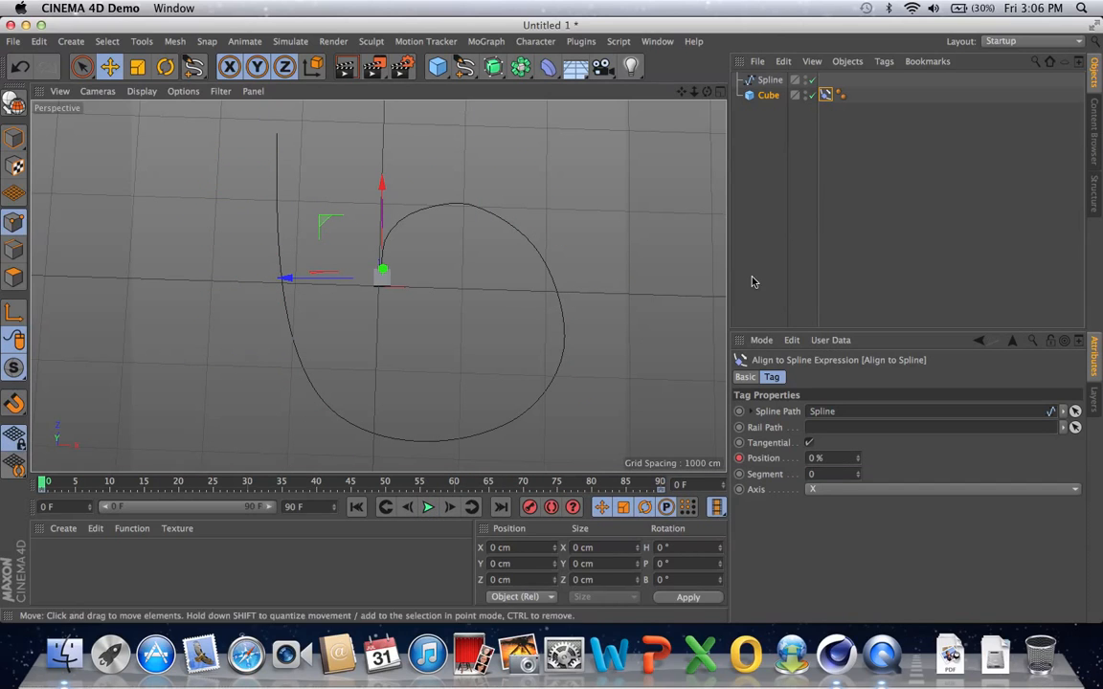
- Add a camera, look through it, and frame the cube close up from a raised three-quarter angle
click(605, 69)
click(667, 87)
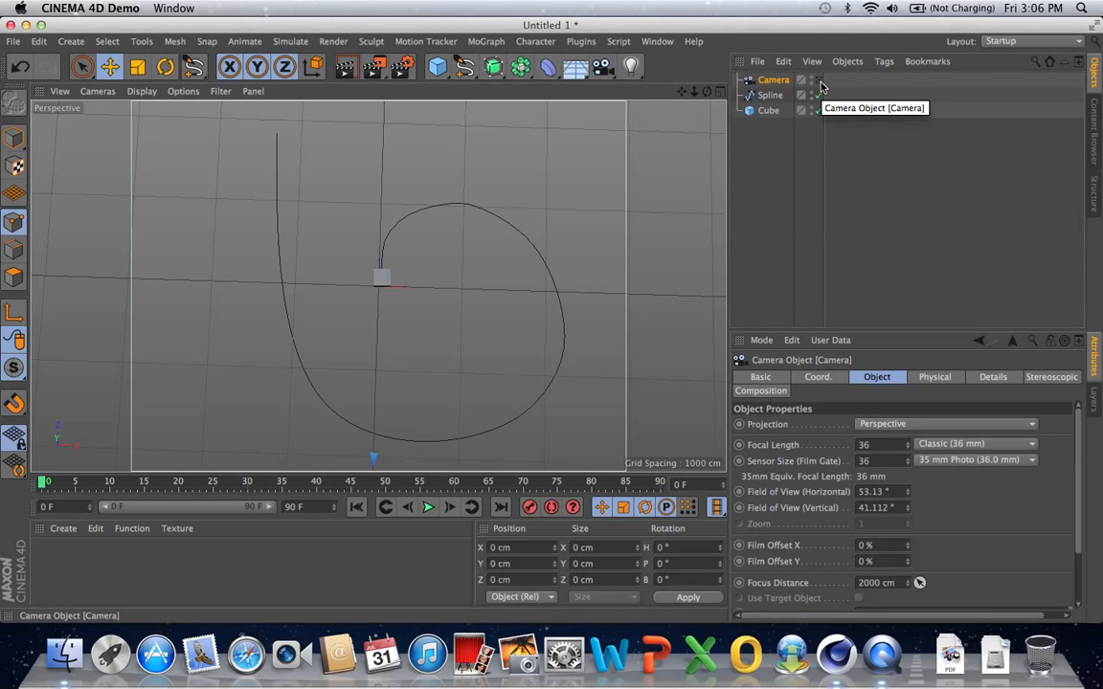
click(820, 82)
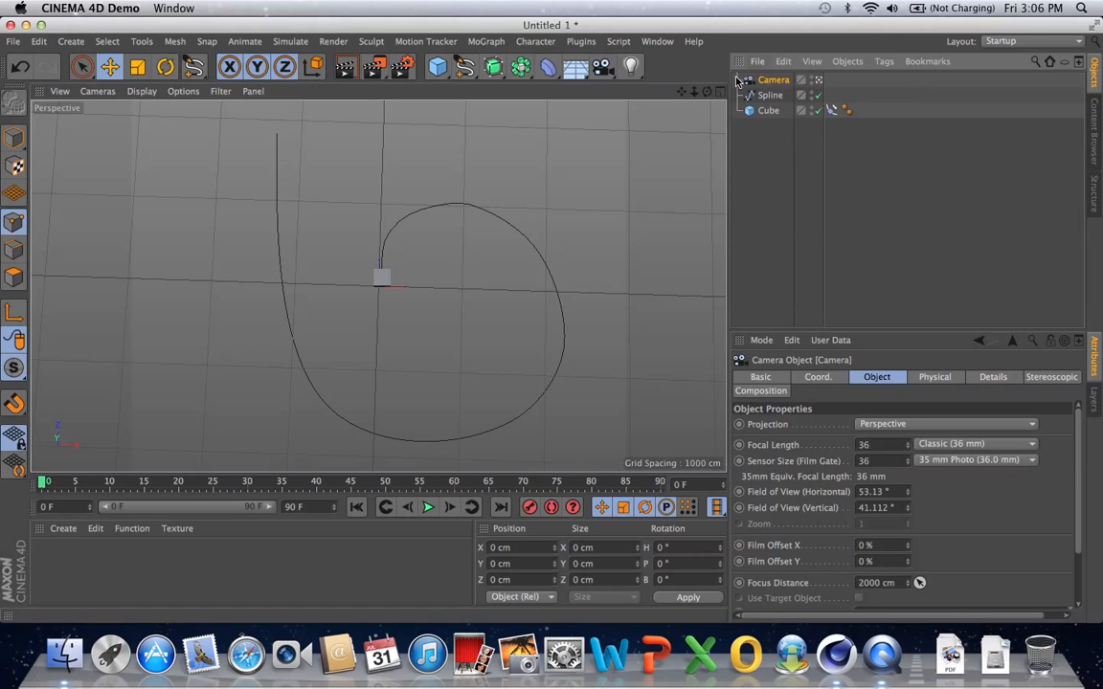
drag(695, 92, 843, 92)
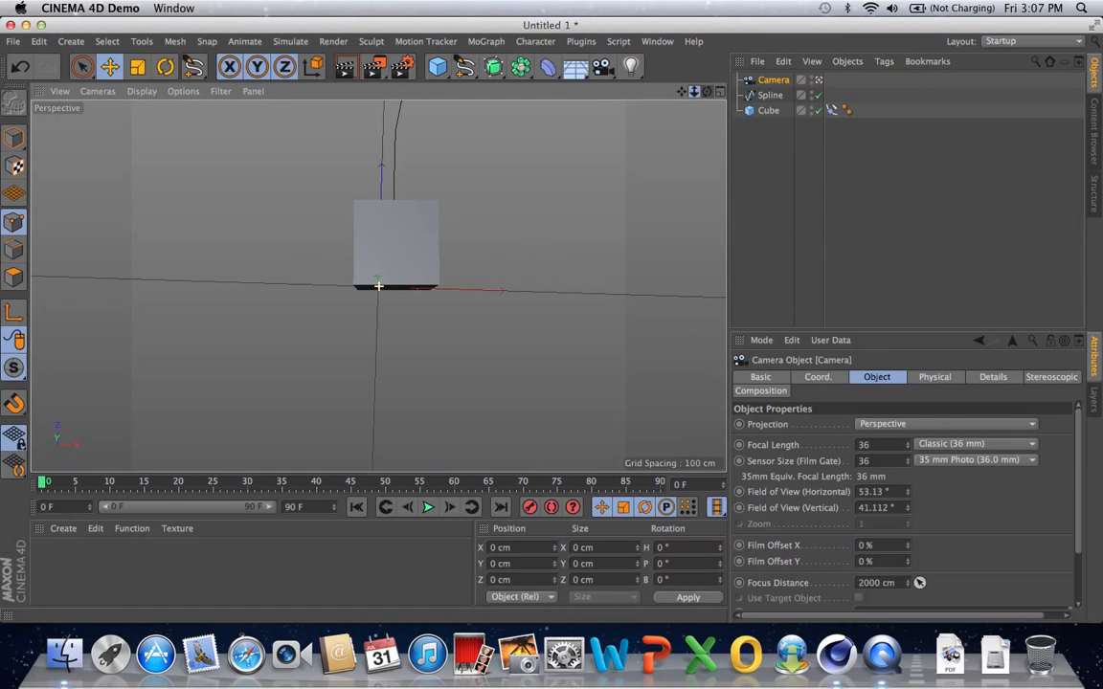
drag(708, 92, 637, 86)
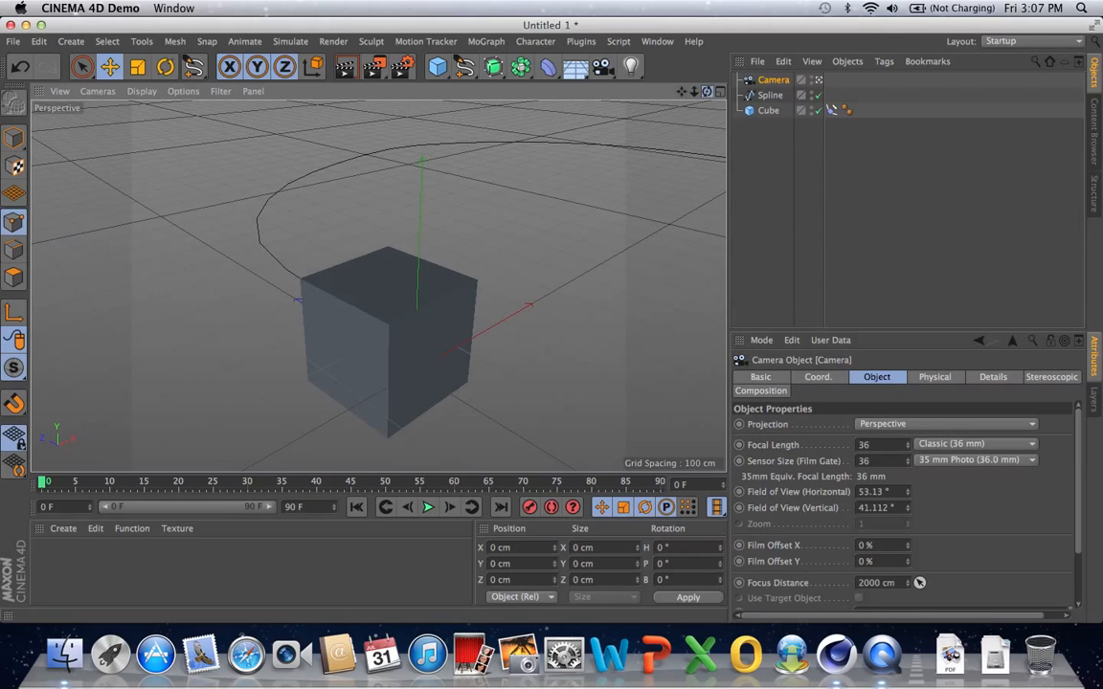
drag(706, 93, 681, 93)
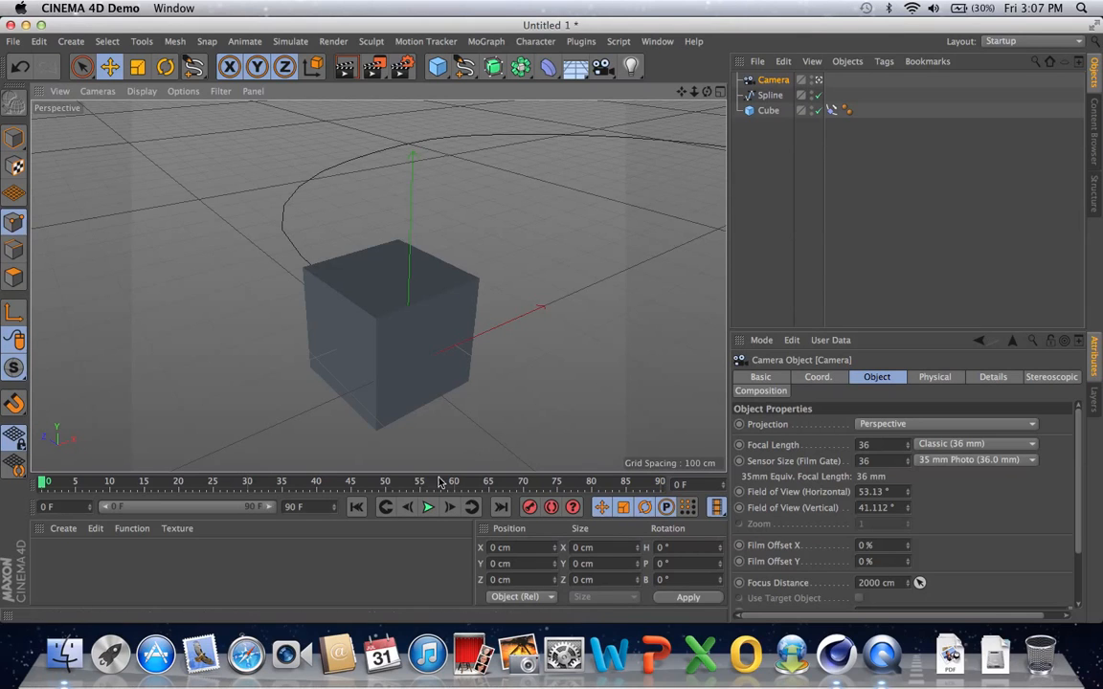
- Play the animation through the stationary camera and rewind to frame 0
click(428, 507)
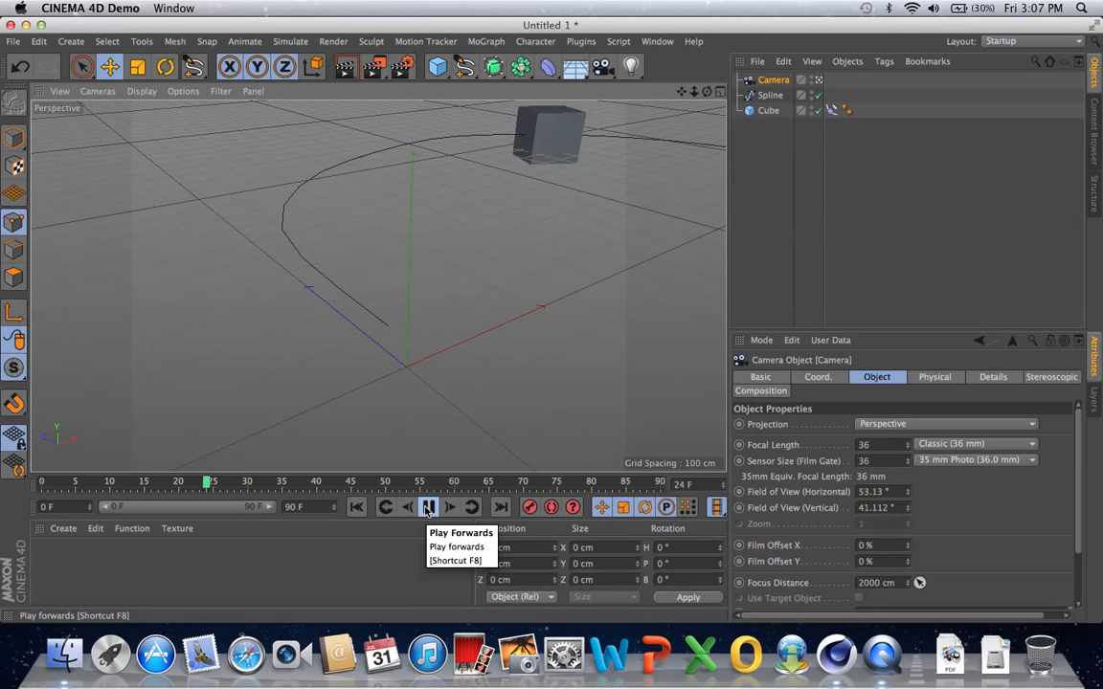
click(428, 508)
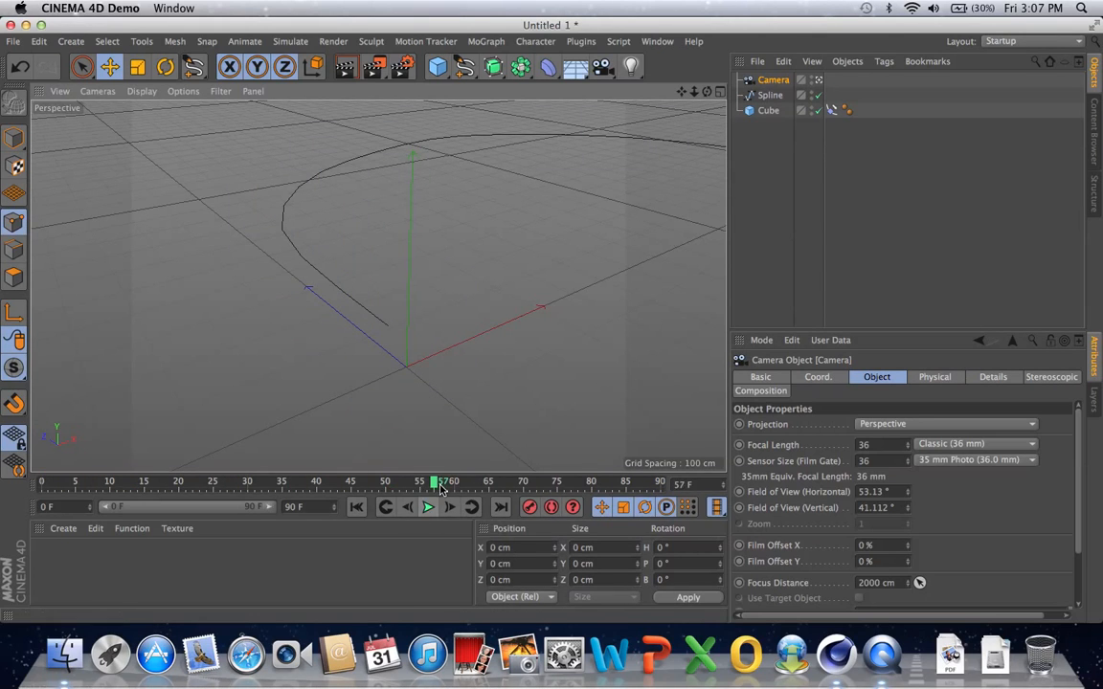
drag(369, 481, 10, 421)
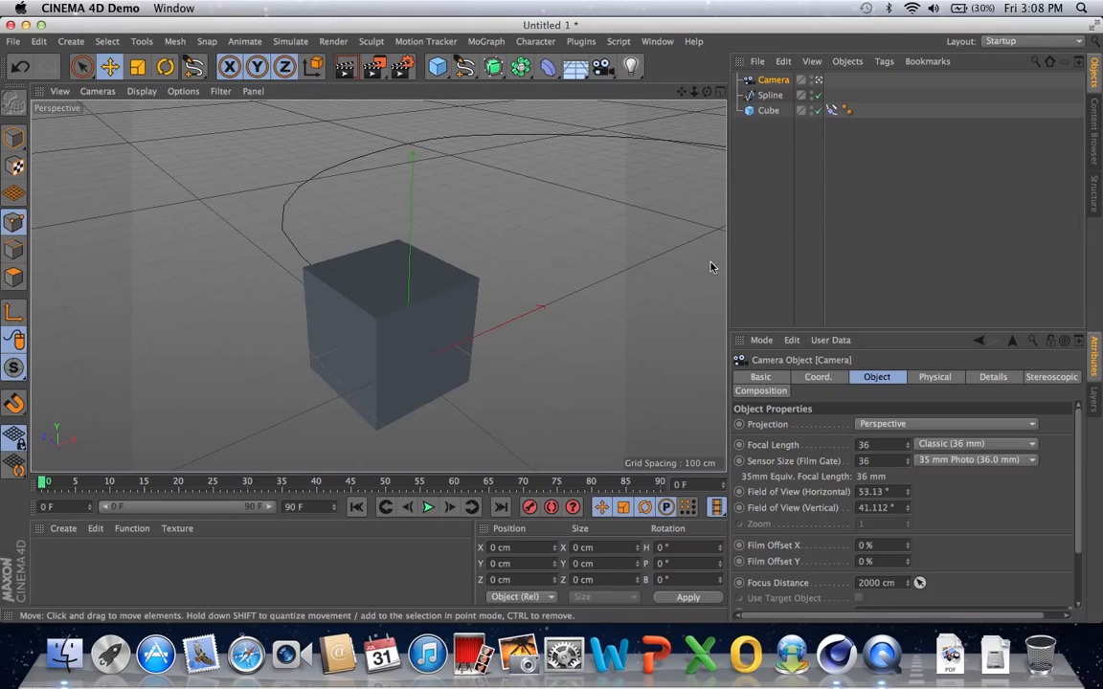
- Make the camera a child of the cube in the object hierarchy
click(777, 83)
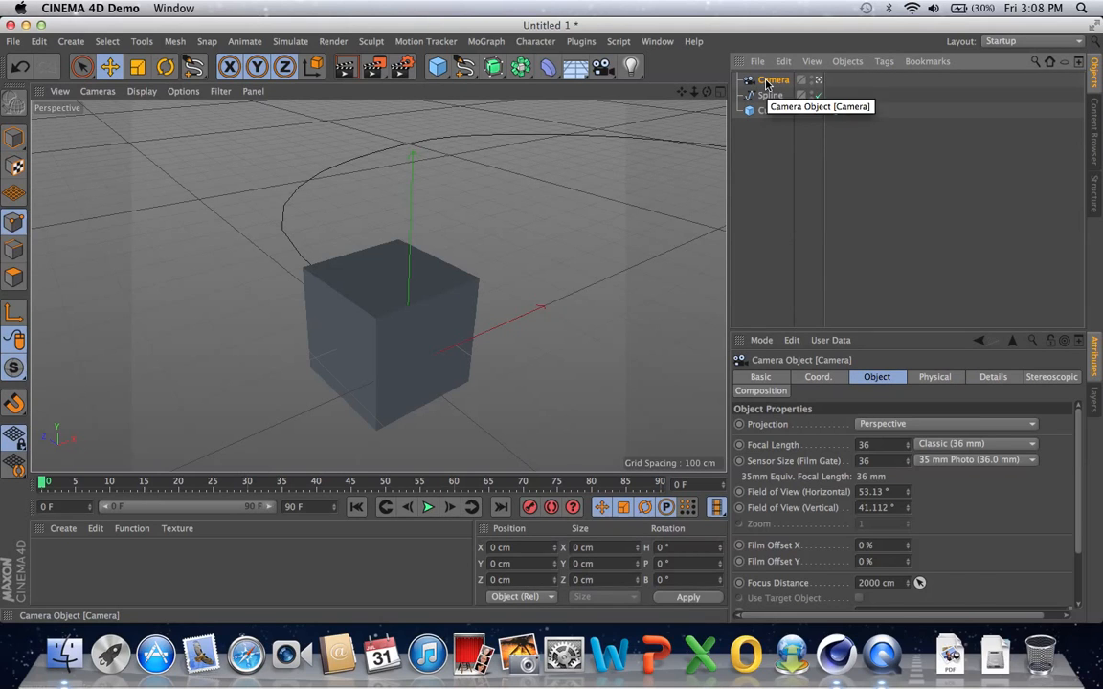
click(767, 84)
drag(767, 85, 770, 114)
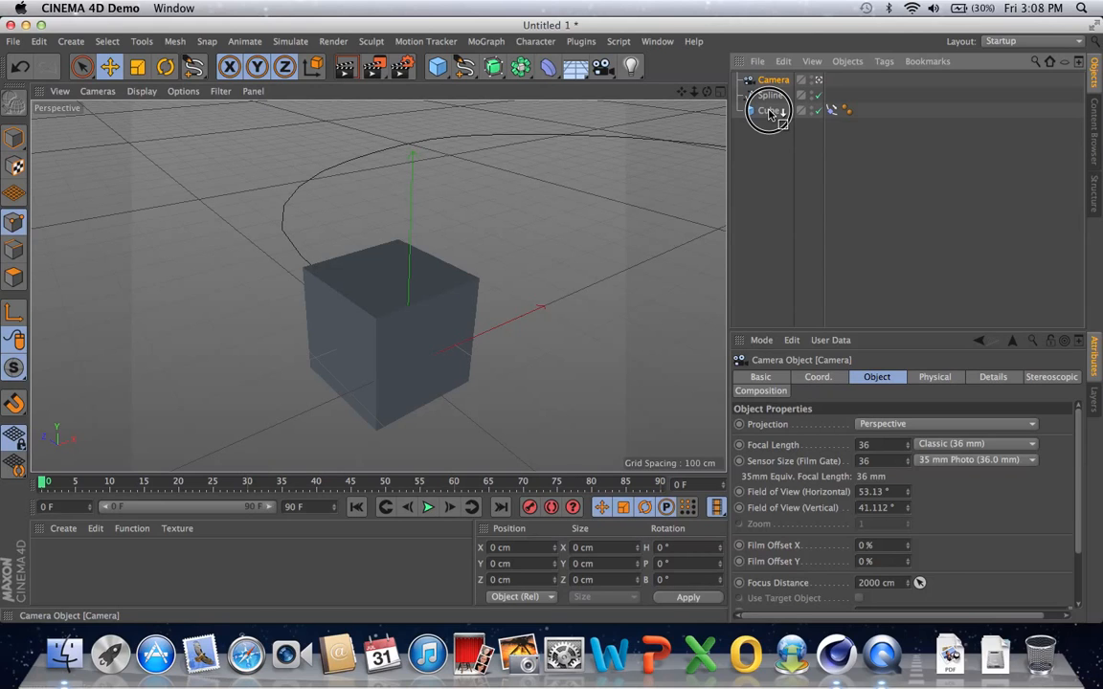
drag(768, 113, 770, 114)
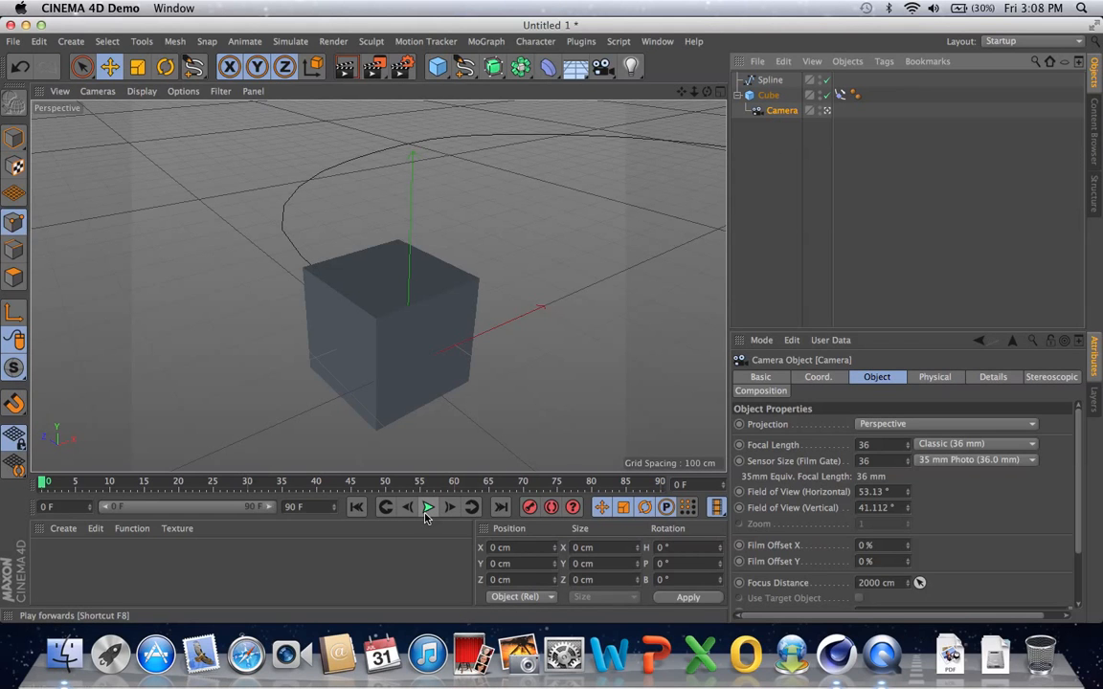
- Preview the animation with the camera parented to the cube and go back to frame 0
click(427, 513)
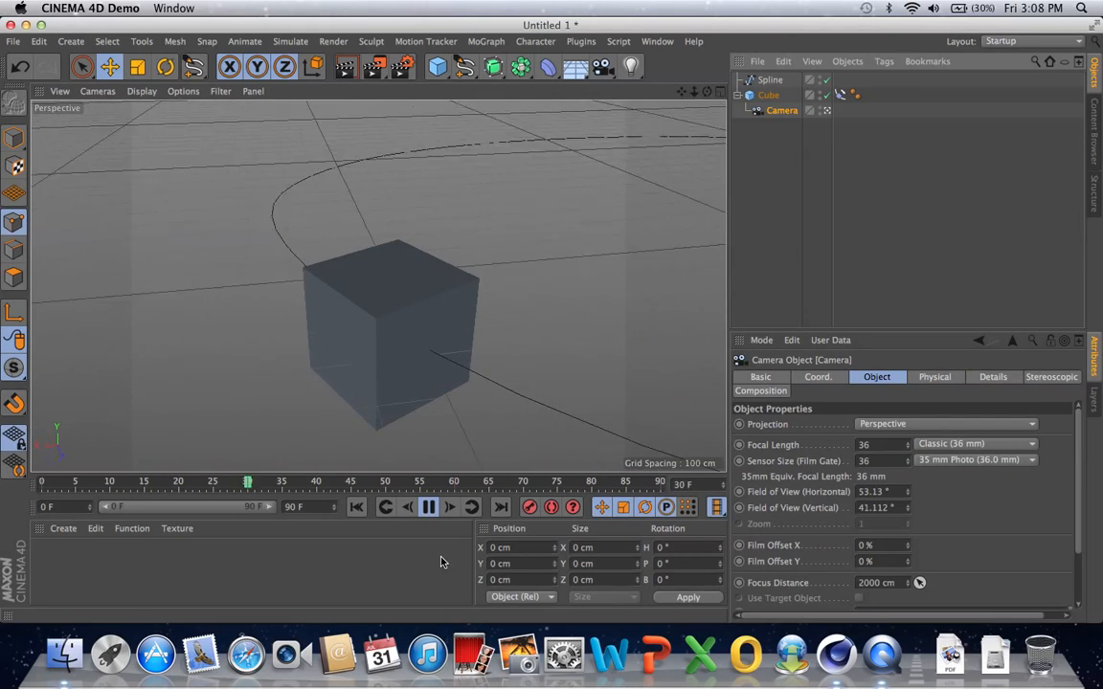
click(429, 508)
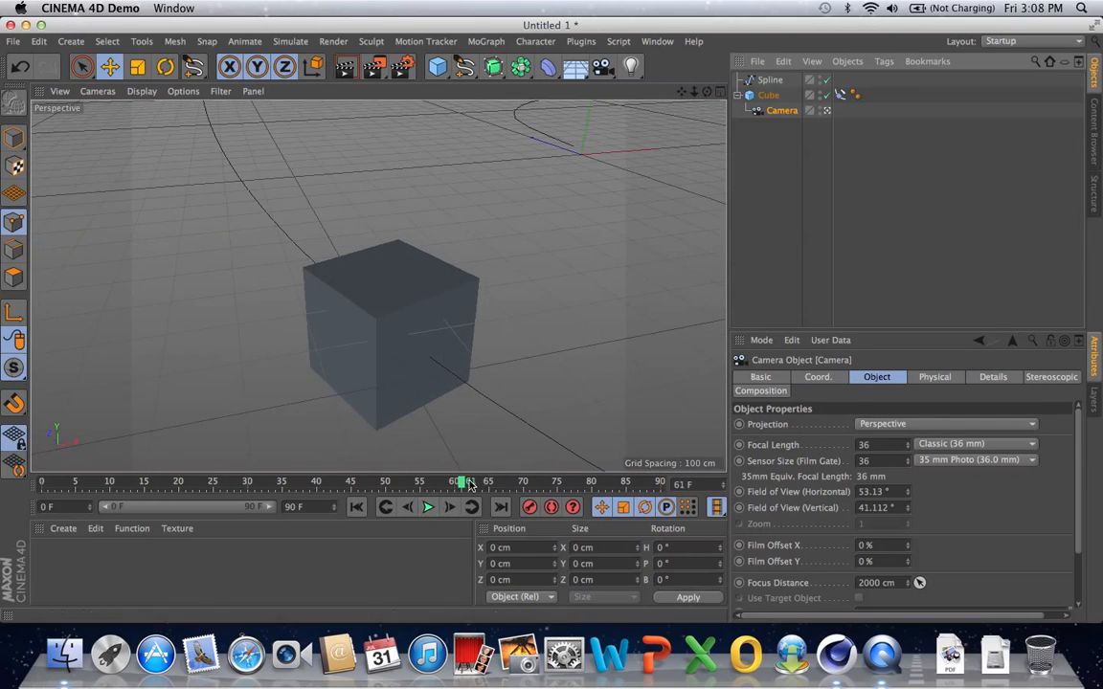
drag(464, 484, 36, 474)
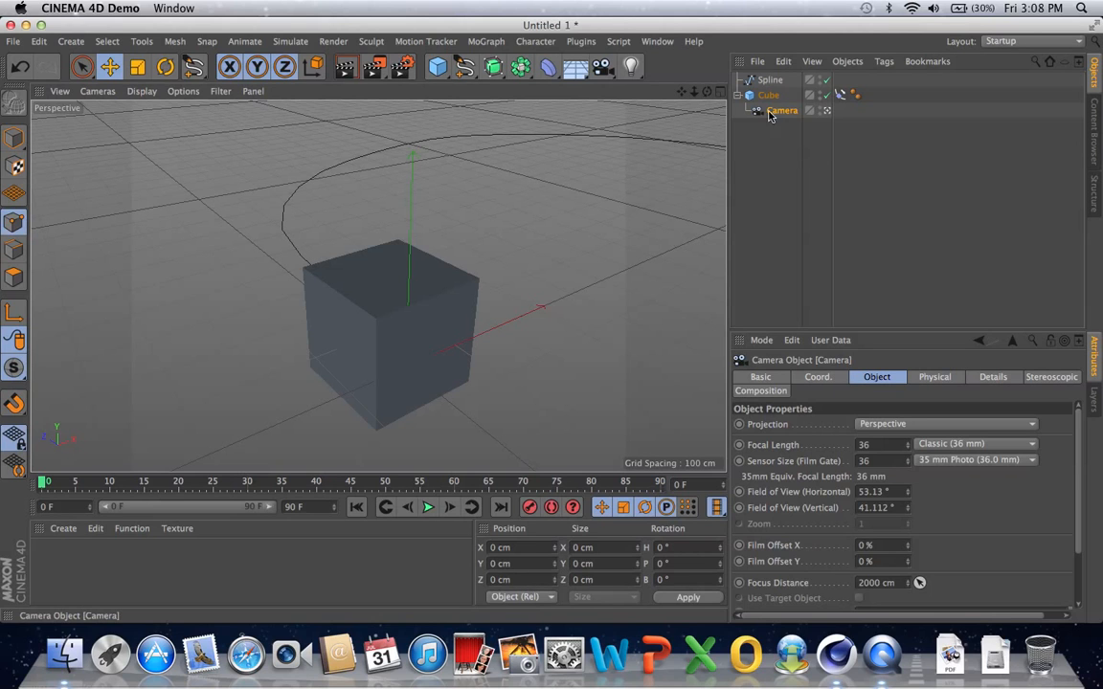
- Orbit the parented camera to the opposite side of the cube and shift its framing slightly
click(704, 94)
drag(705, 94, 379, 286)
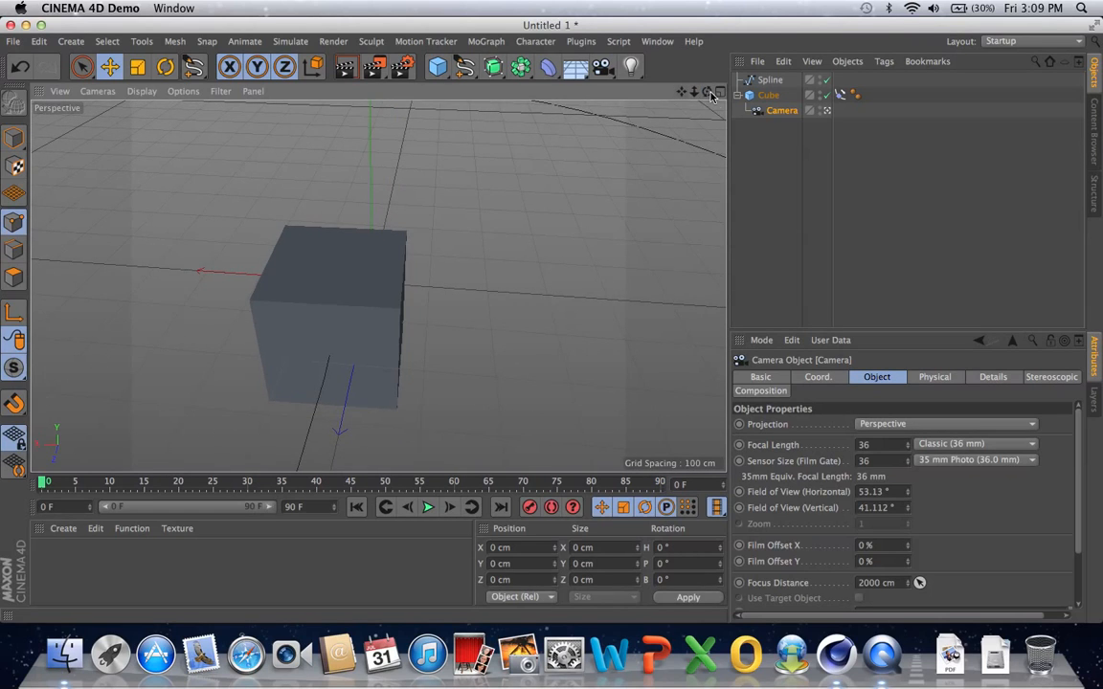
drag(705, 94, 377, 288)
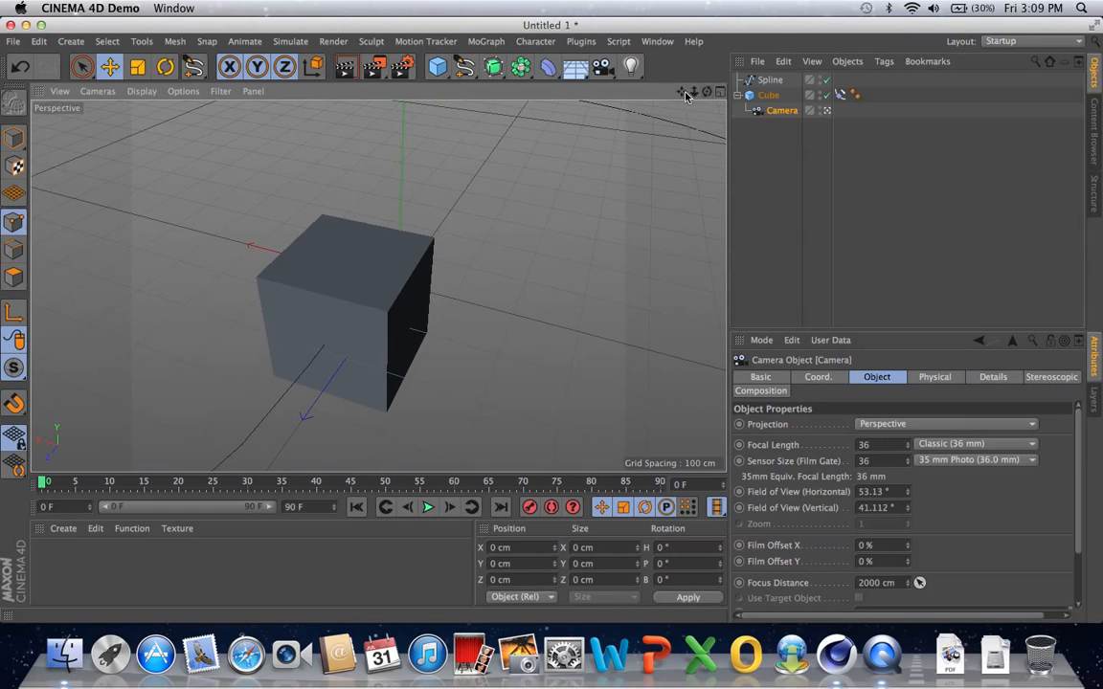
drag(682, 93, 379, 285)
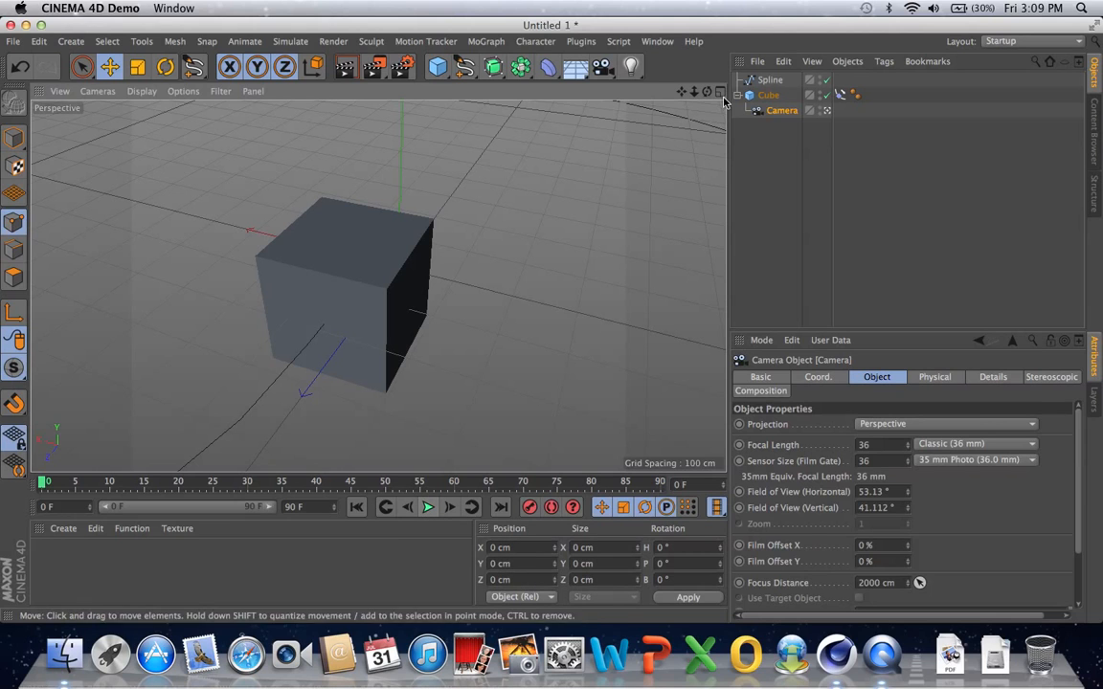
drag(707, 92, 710, 97)
- Preview the follow-camera animation from the new angle, rewind to frame 0 and play it again
click(428, 509)
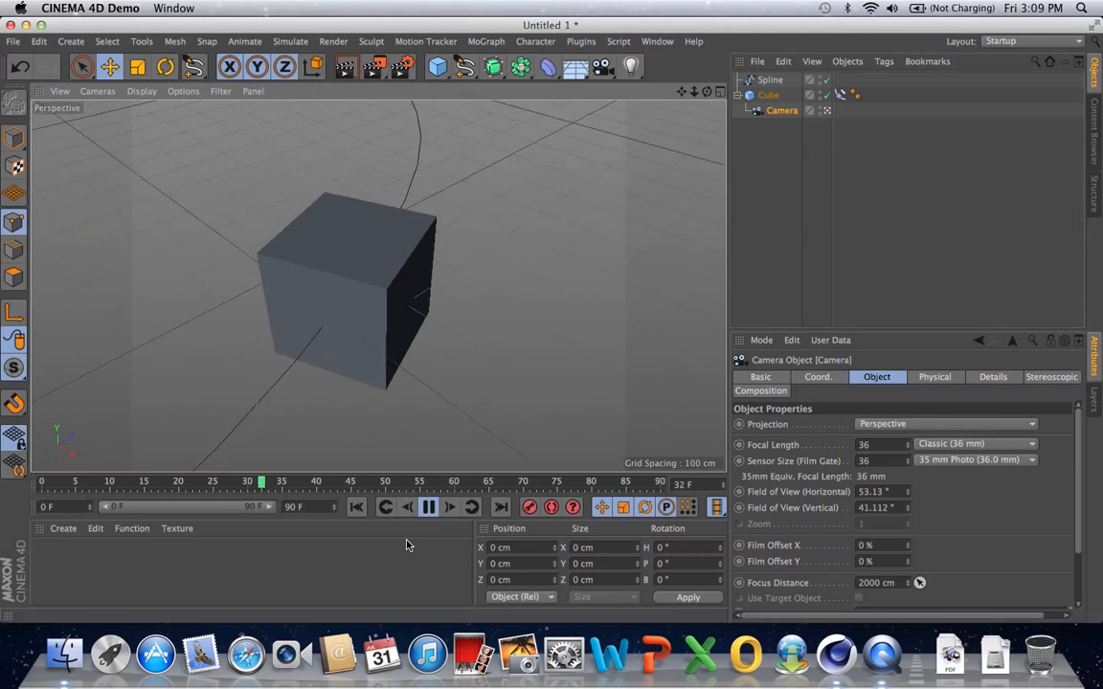
click(430, 506)
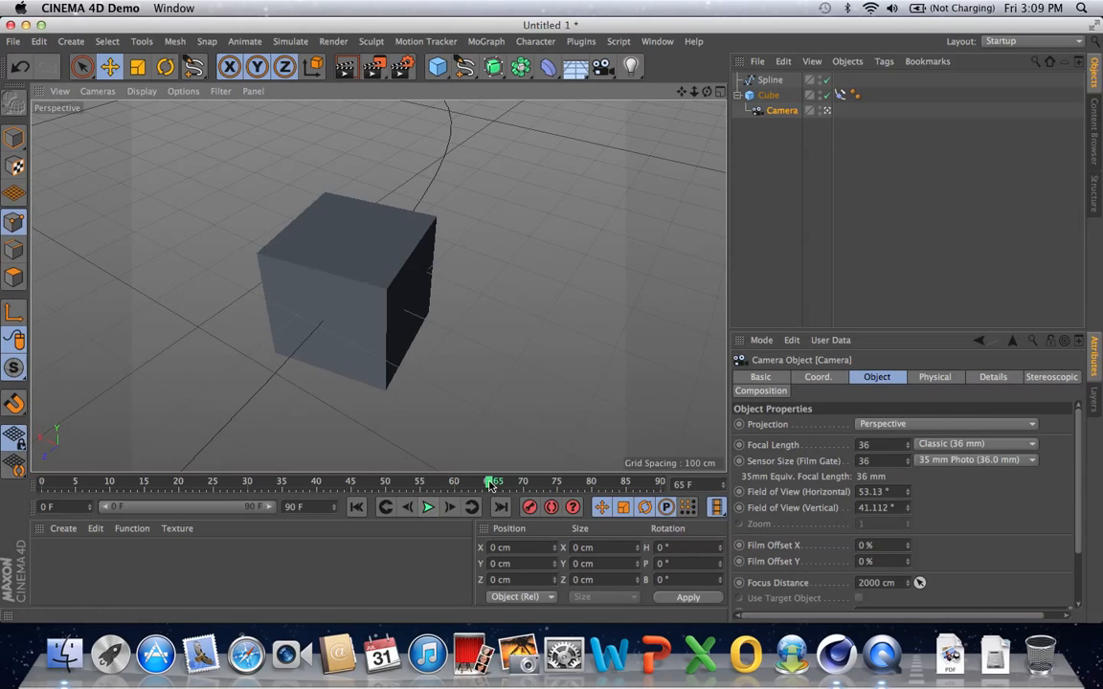
drag(489, 482, 40, 479)
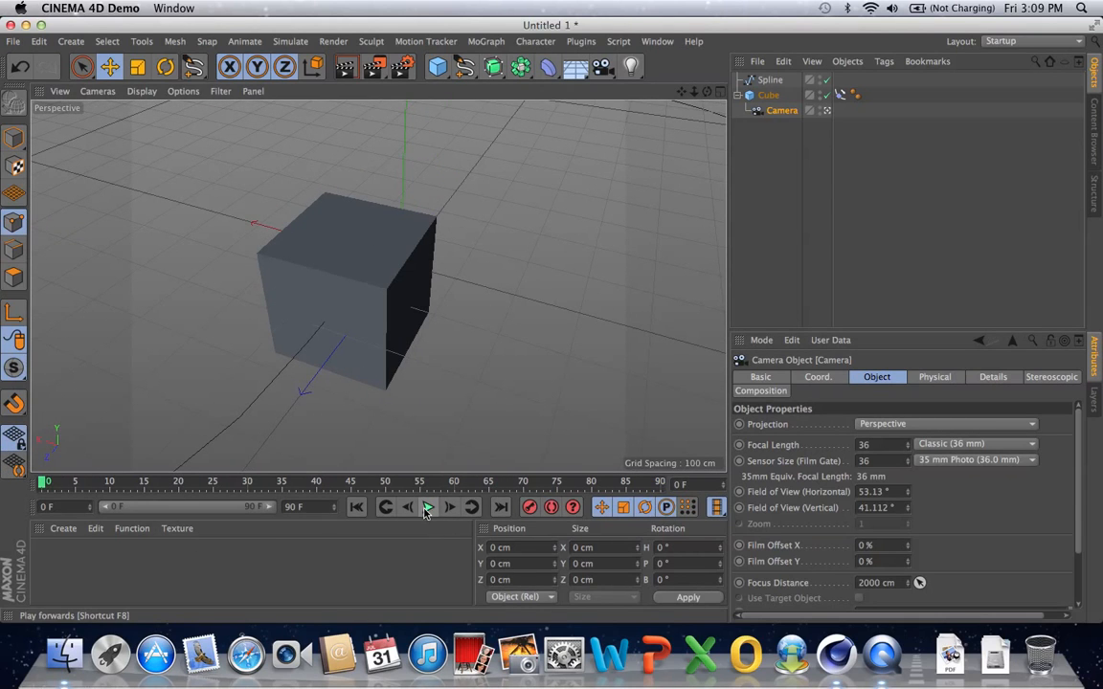
click(428, 506)
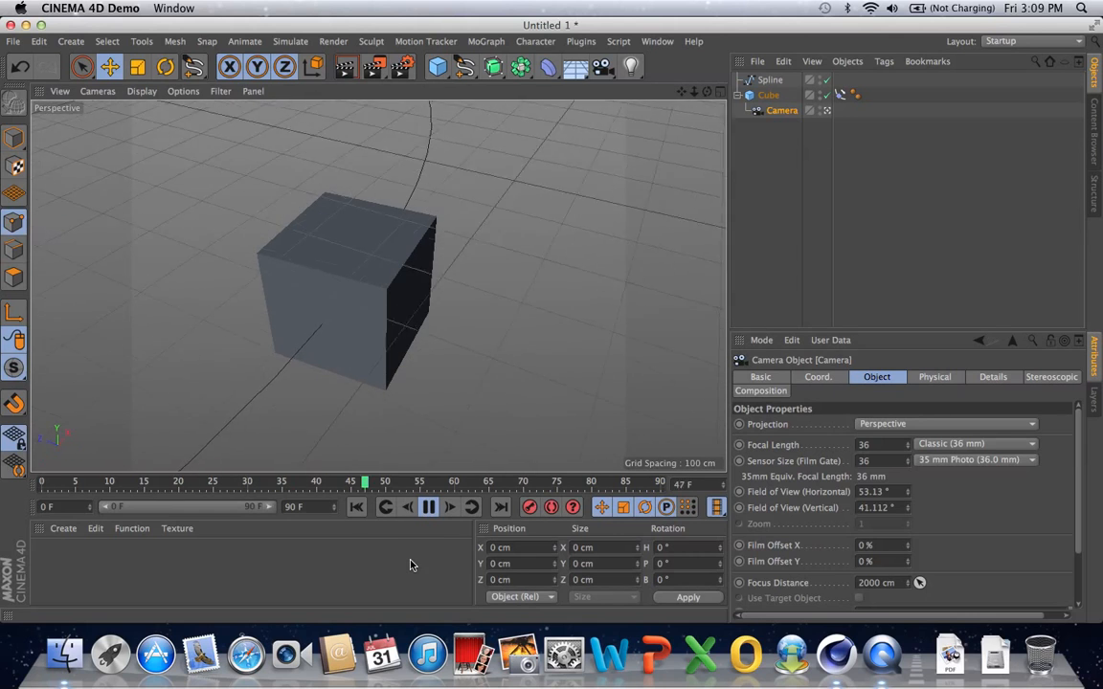